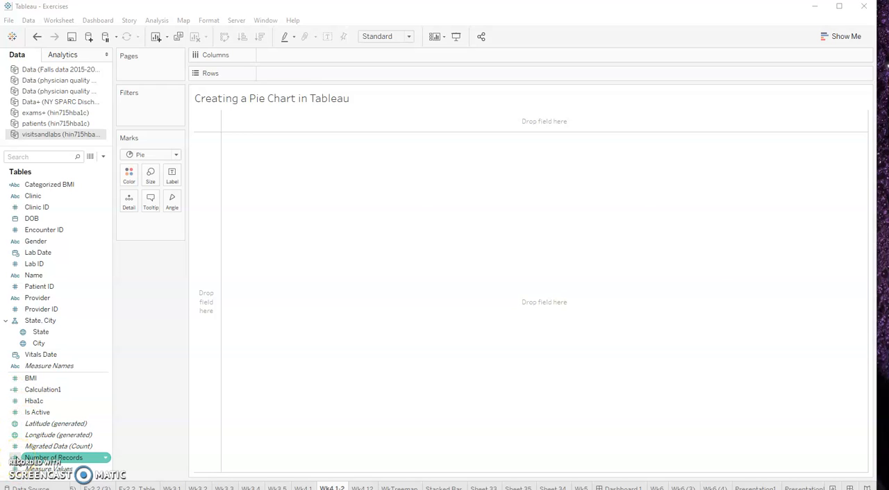
# Inspect the formula of the Number of Records calculated field and close it without changes
pyautogui.rightClick(38, 460)
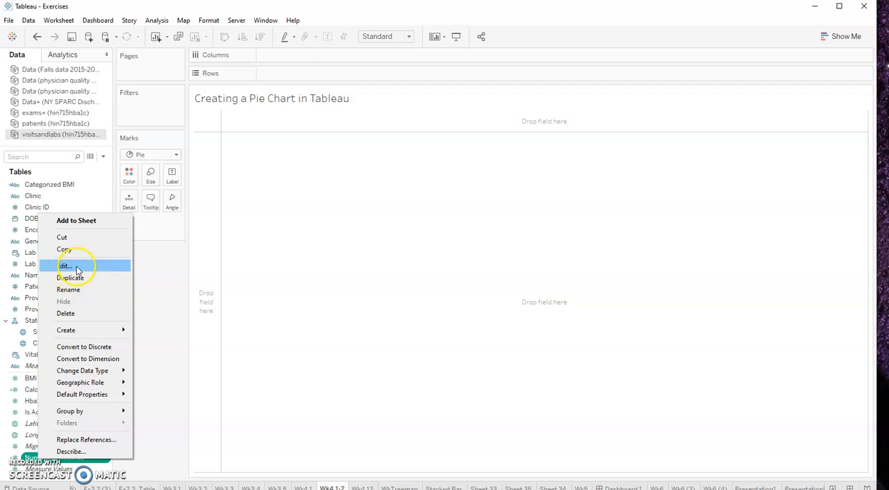
pyautogui.click(77, 267)
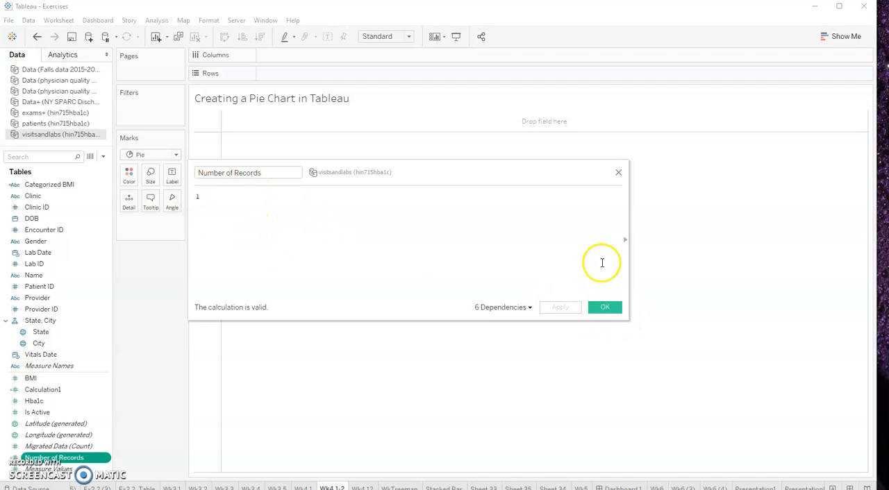
pyautogui.click(605, 307)
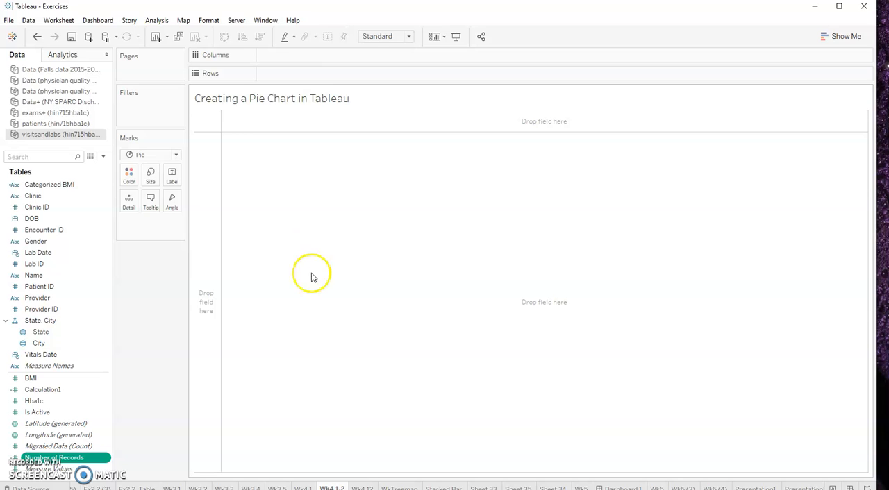
# Show the worksheet caption and shrink its area so the chart view gets more height
pyautogui.click(58, 20)
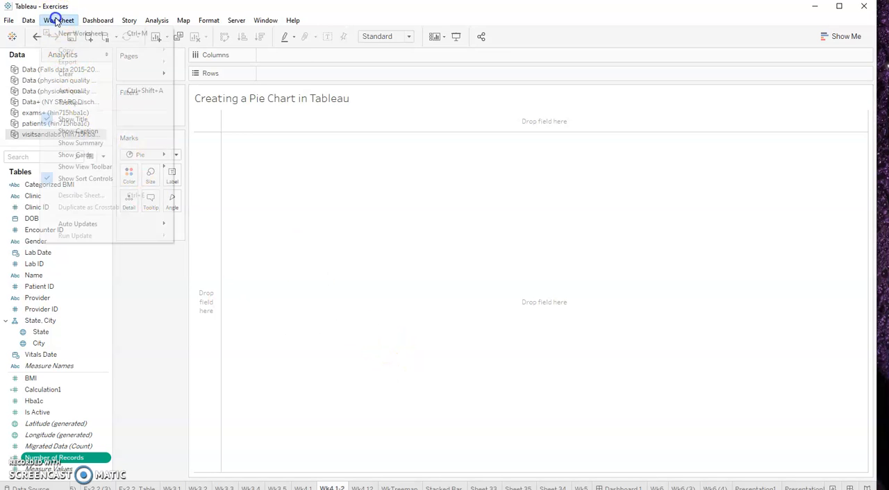
pyautogui.click(78, 131)
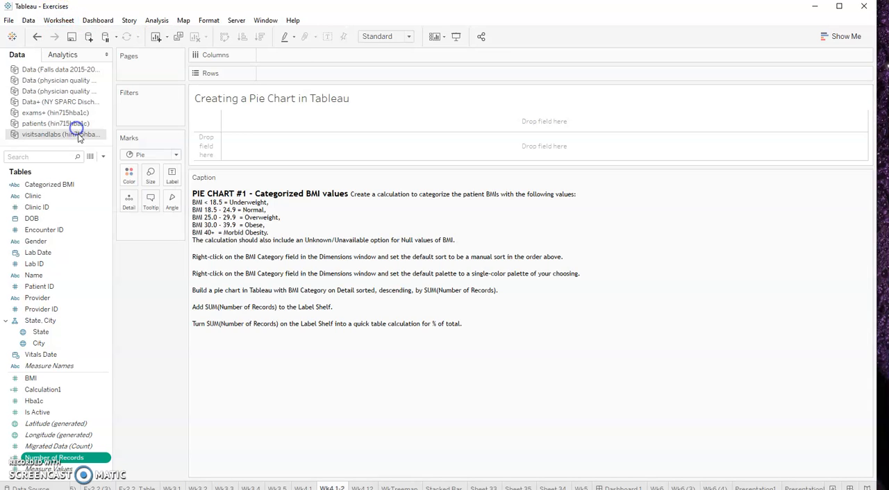
pyautogui.moveTo(325, 167); pyautogui.dragTo(324, 316)
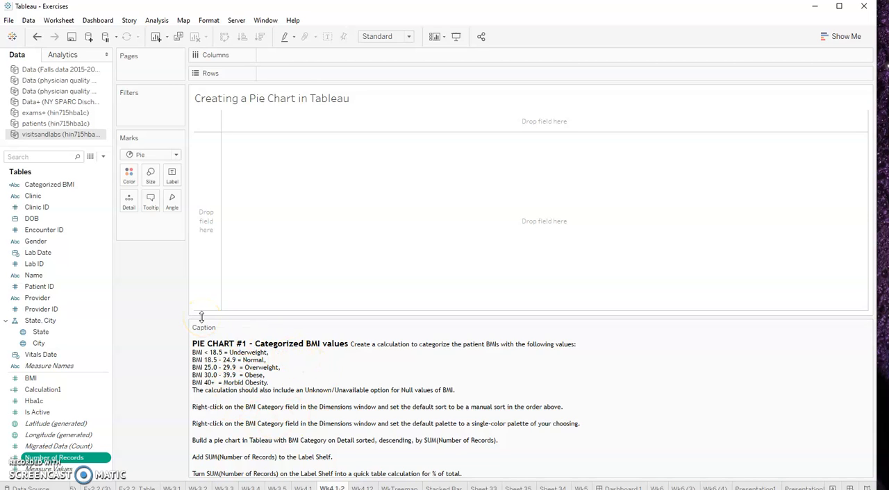
pyautogui.rightClick(83, 241)
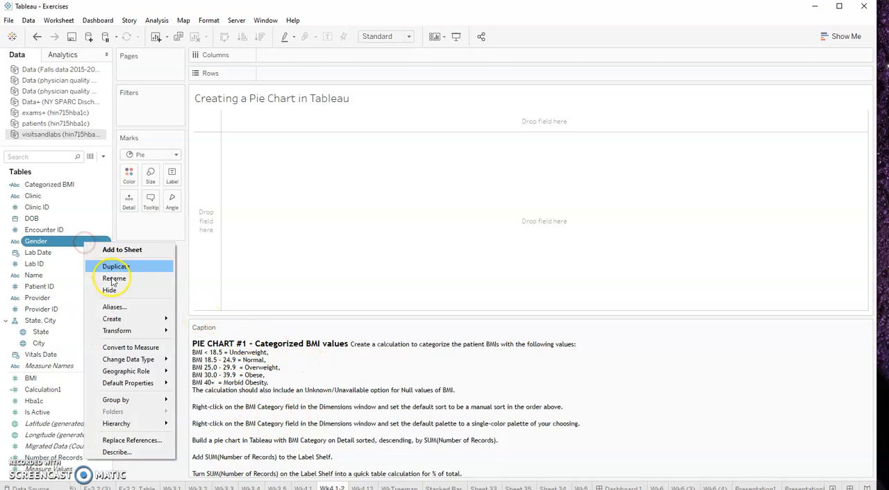
pyautogui.moveTo(113, 320)
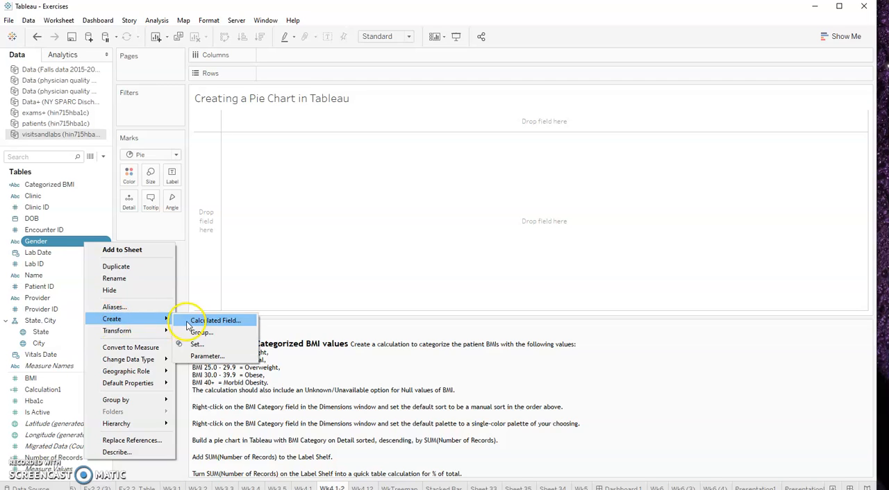
pyautogui.rightClick(66, 254)
pyautogui.moveTo(93, 318)
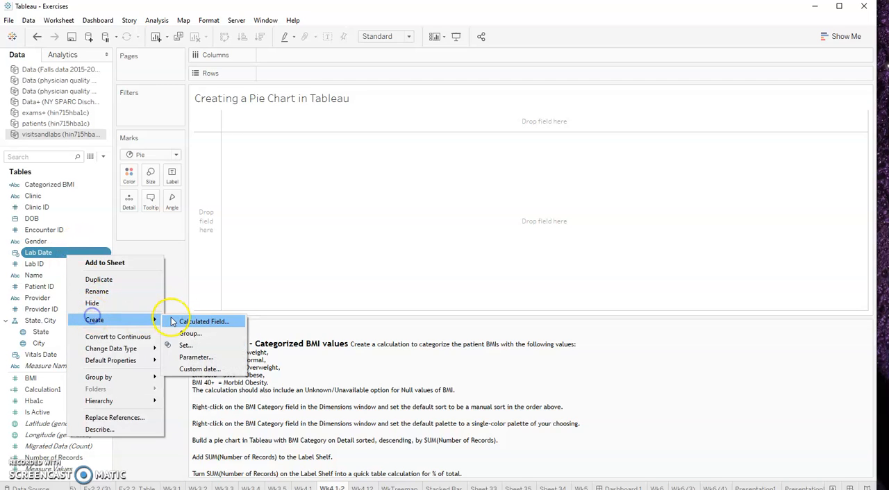
pyautogui.click(173, 322)
pyautogui.moveTo(274, 197); pyautogui.dragTo(190, 197)
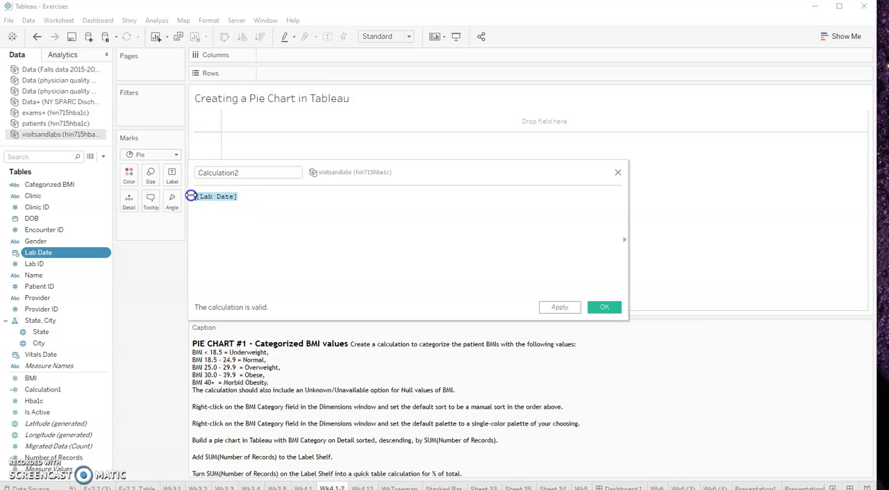
pyautogui.press('BackSpace')
pyautogui.doubleClick(237, 170)
pyautogui.write('Categorized BMI')
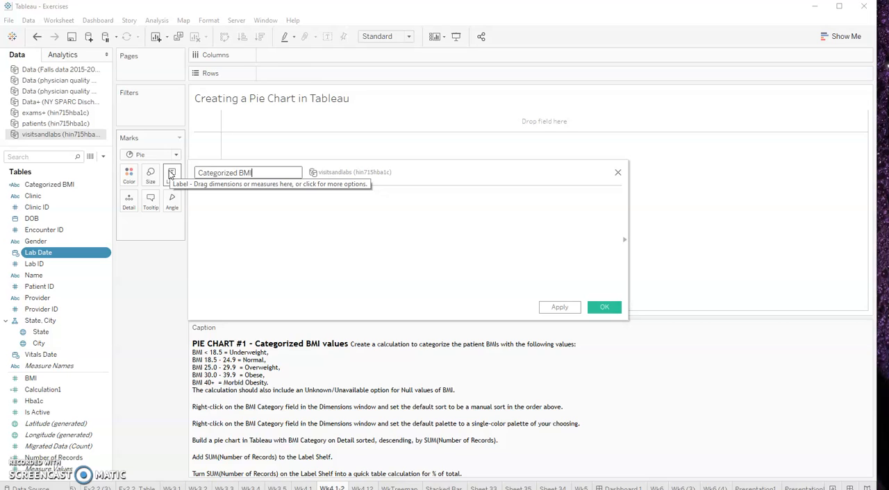
pyautogui.click(257, 207)
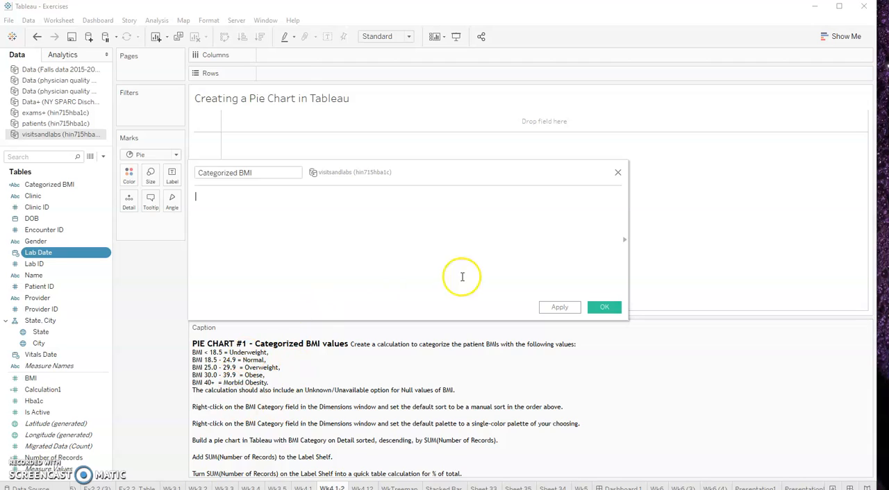
pyautogui.click(617, 173)
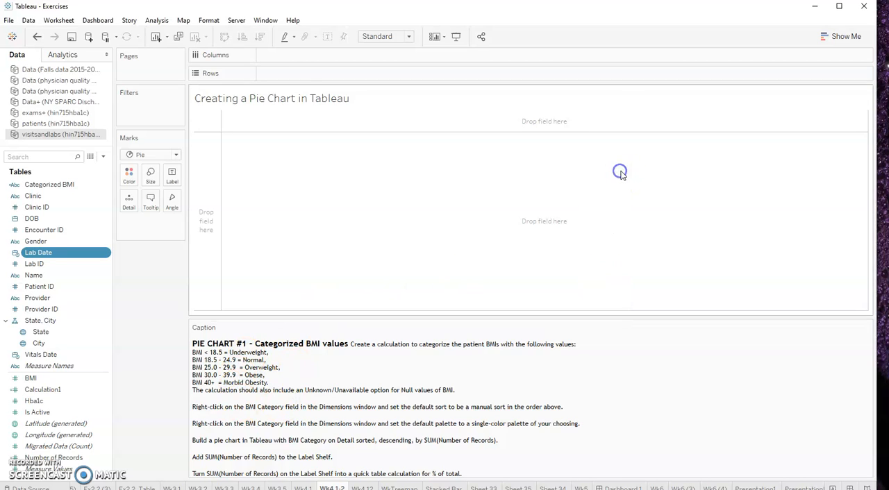
# Review the existing Categorized BMI formula that sorts BMI values into weight categories, then close it unchanged
pyautogui.rightClick(77, 191)
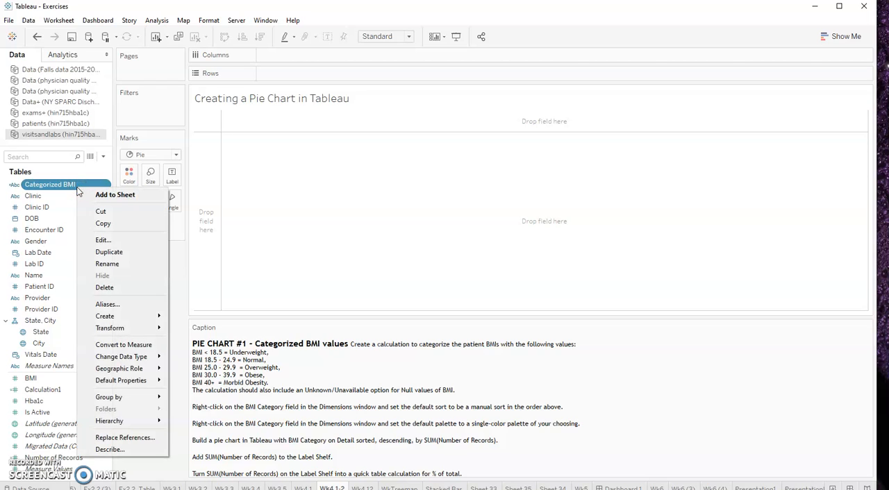
pyautogui.click(97, 241)
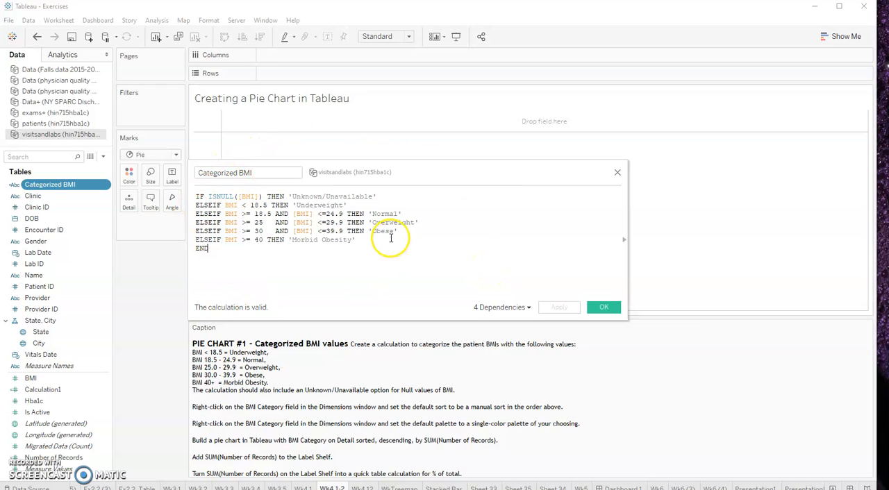
pyautogui.click(599, 309)
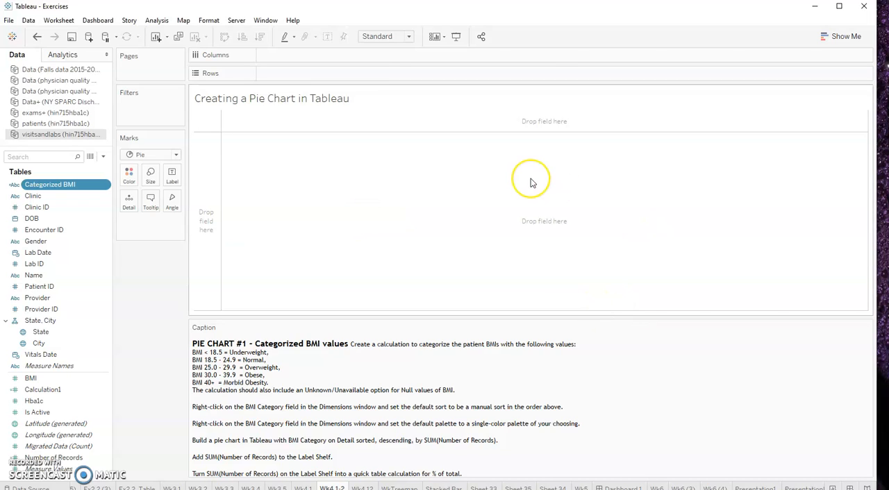
pyautogui.click(101, 458)
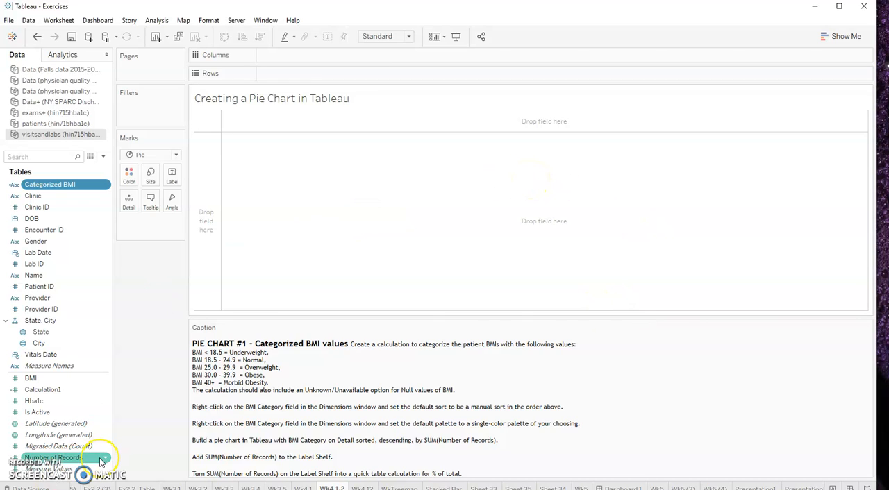
pyautogui.click(82, 184)
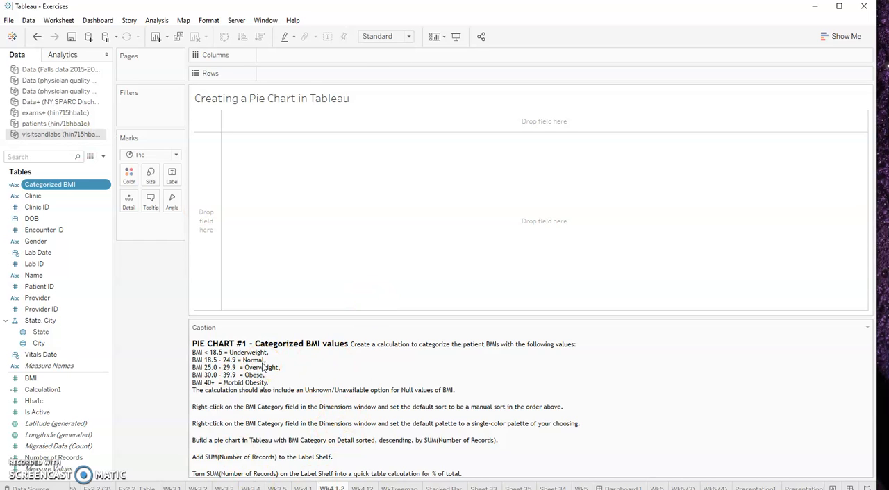
# Reset the mark type to Automatic and add Categorized BMI to Detail
pyautogui.click(175, 154)
pyautogui.click(164, 169)
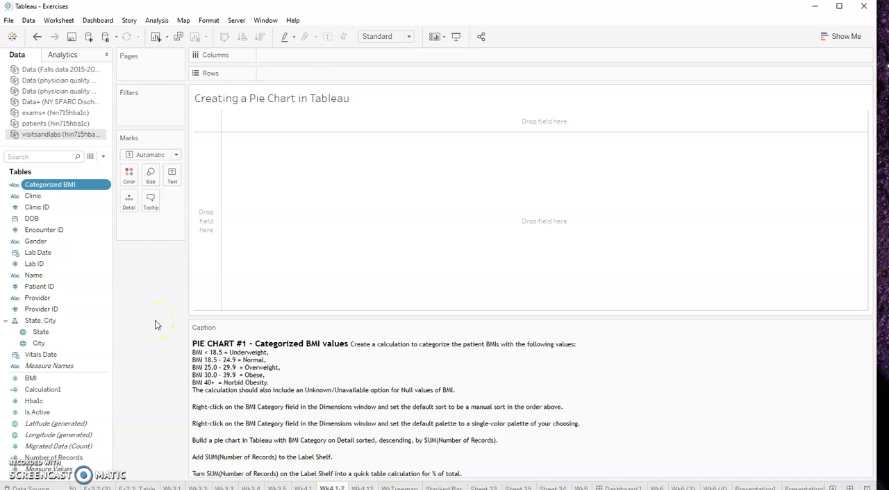
pyautogui.click(204, 306)
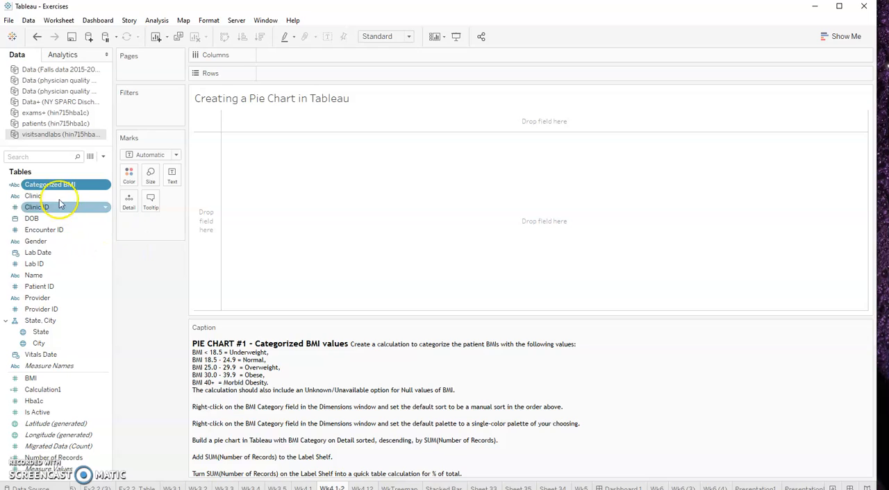
pyautogui.moveTo(55, 184); pyautogui.dragTo(129, 203)
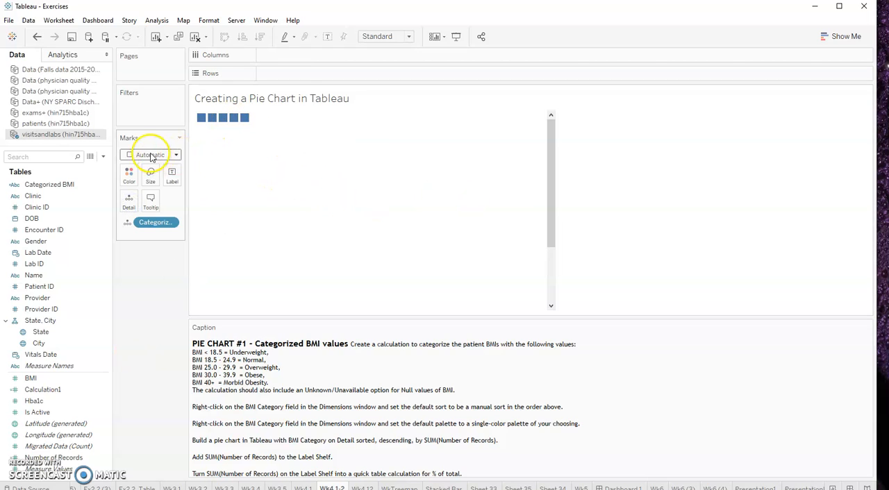
# Change the mark type to Pie and reduce the size of the chart
pyautogui.moveTo(200, 122)
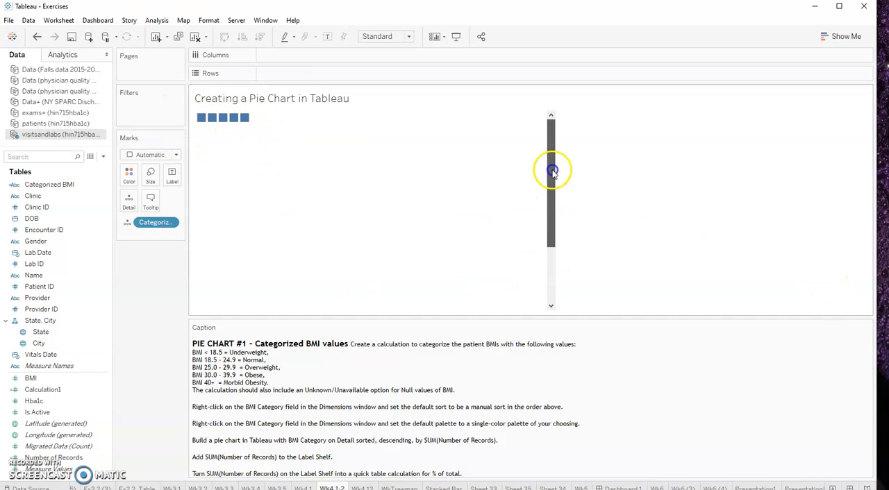
pyautogui.click(177, 156)
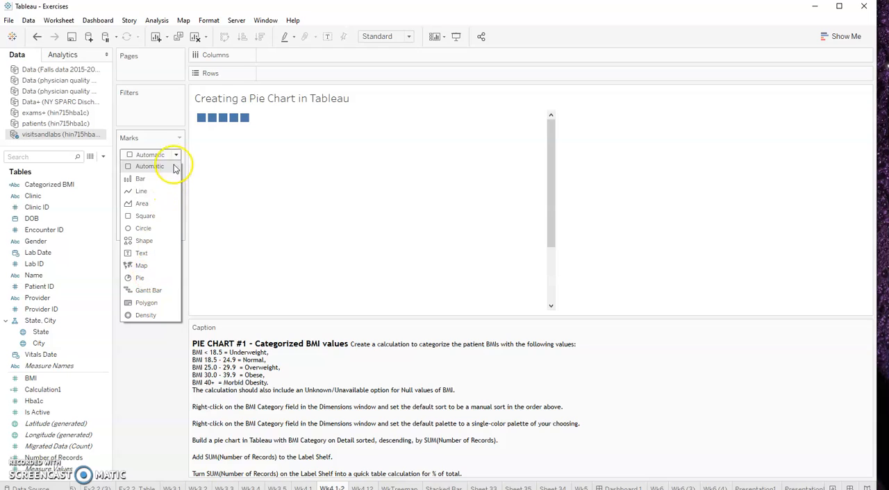
pyautogui.click(140, 279)
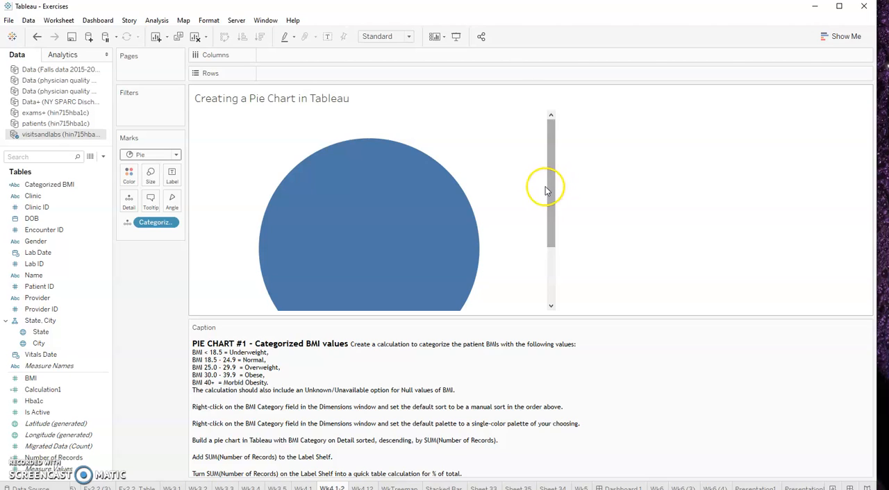
pyautogui.moveTo(544, 186); pyautogui.dragTo(465, 180)
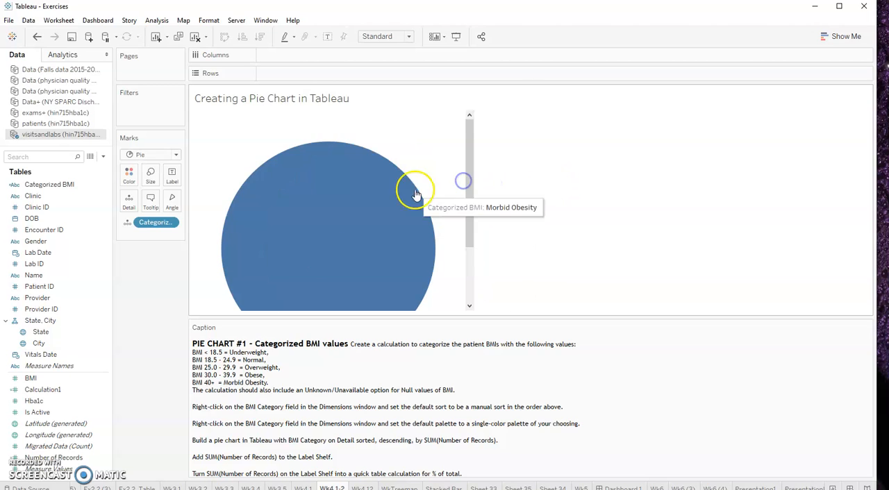
pyautogui.scroll(-3, 409, 264)
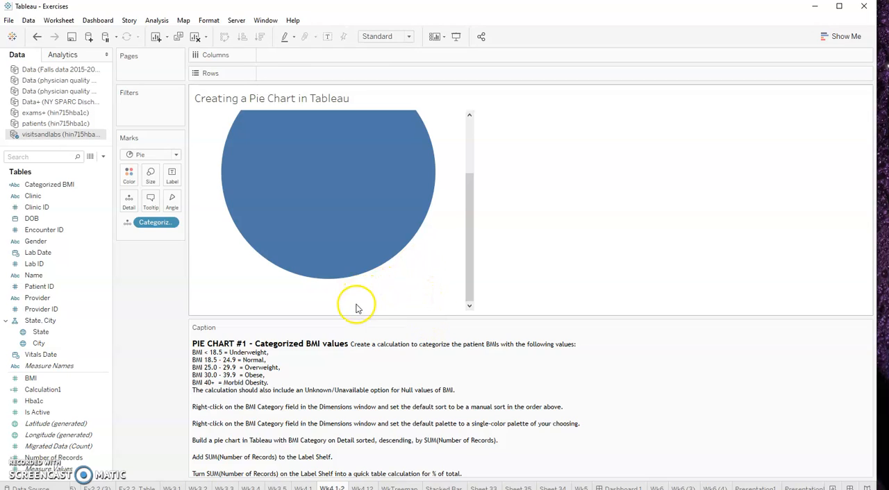
# Hide the worksheet caption and shrink the pie further by reducing the view's height
pyautogui.click(58, 20)
pyautogui.click(73, 132)
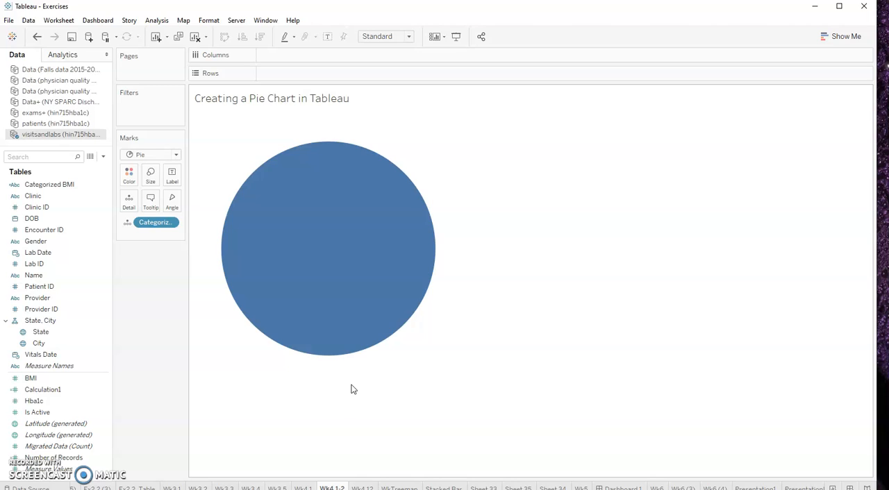
pyautogui.moveTo(351, 387); pyautogui.dragTo(357, 228)
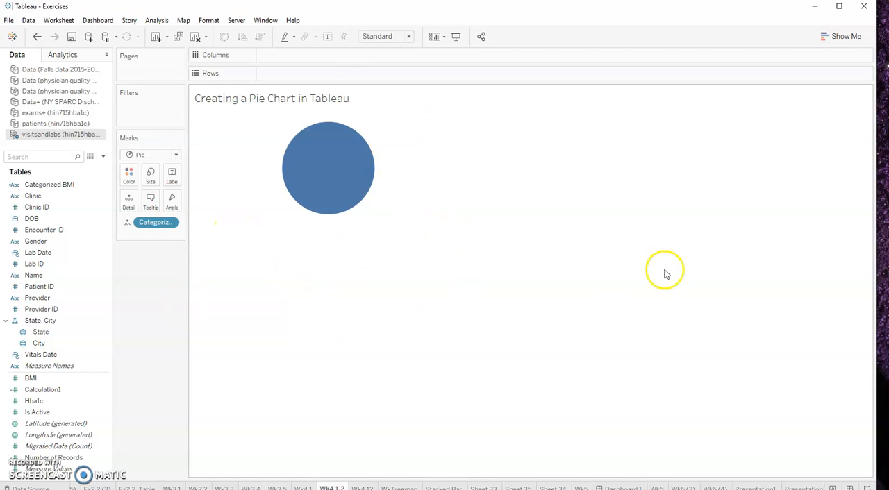
# Show the worksheet caption again and enlarge the chart area until the whole pie fits above it
pyautogui.click(28, 21)
pyautogui.moveTo(53, 22)
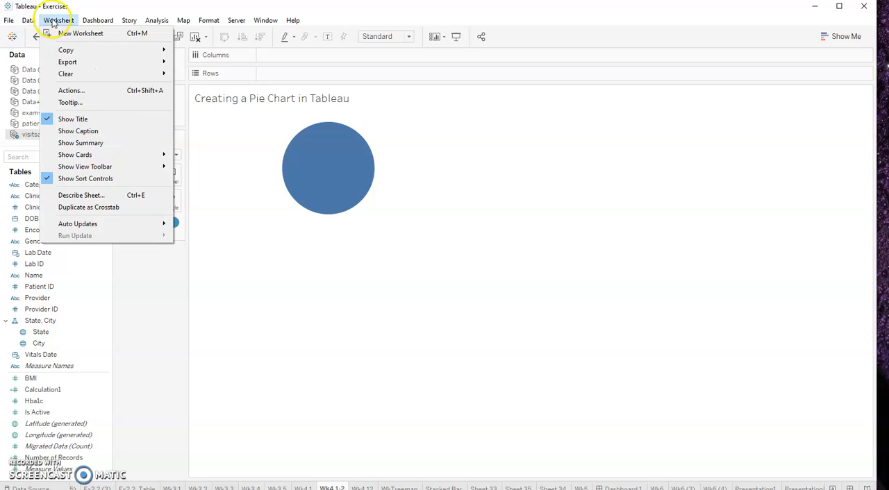
pyautogui.click(80, 131)
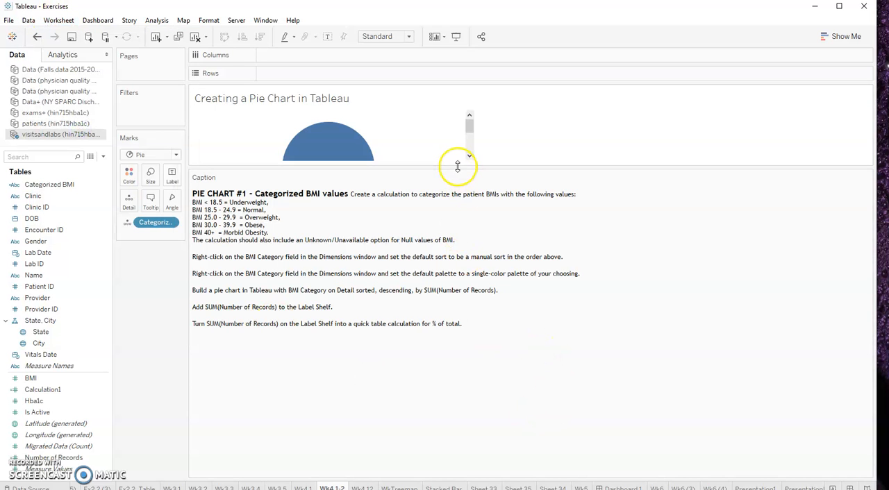
pyautogui.moveTo(458, 167); pyautogui.dragTo(463, 267)
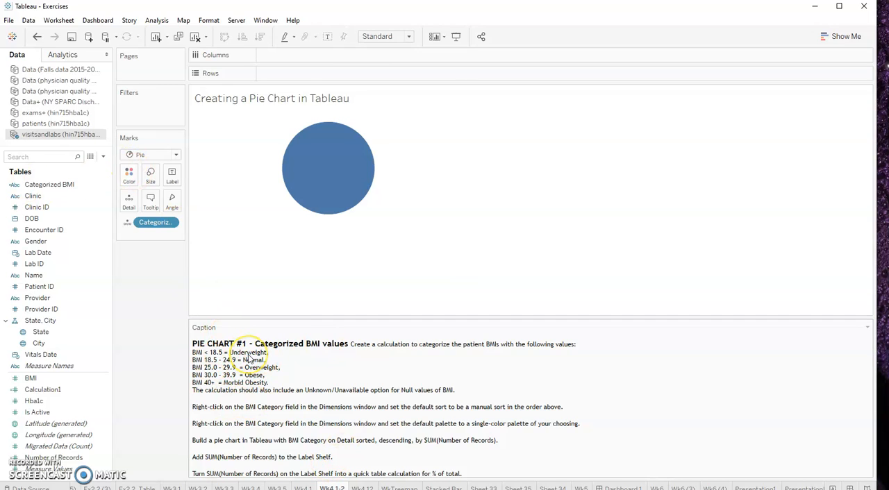
# Color the pie slices by Categorized BMI and move the color legend directly beneath the Marks card
pyautogui.moveTo(355, 159)
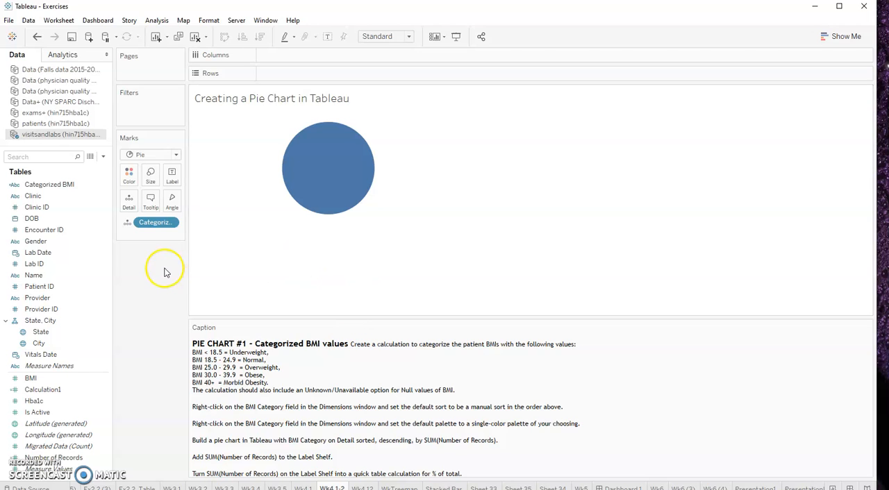
pyautogui.moveTo(331, 146)
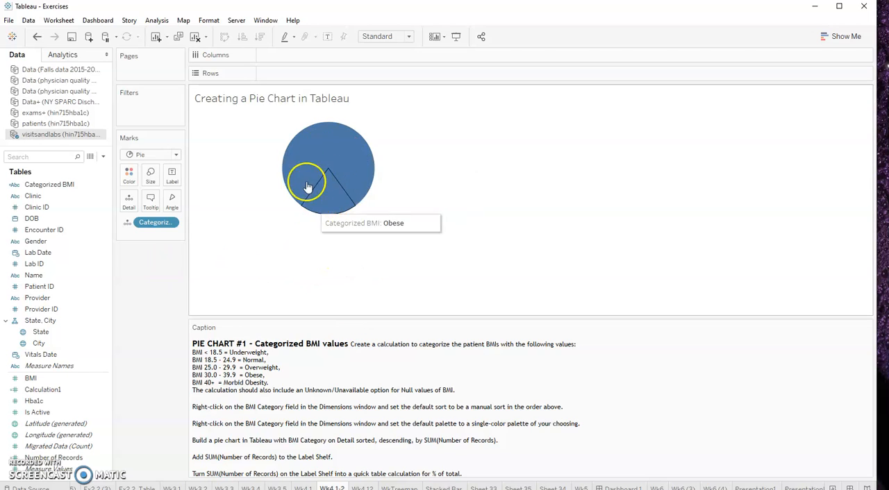
pyautogui.moveTo(43, 184); pyautogui.dragTo(128, 177)
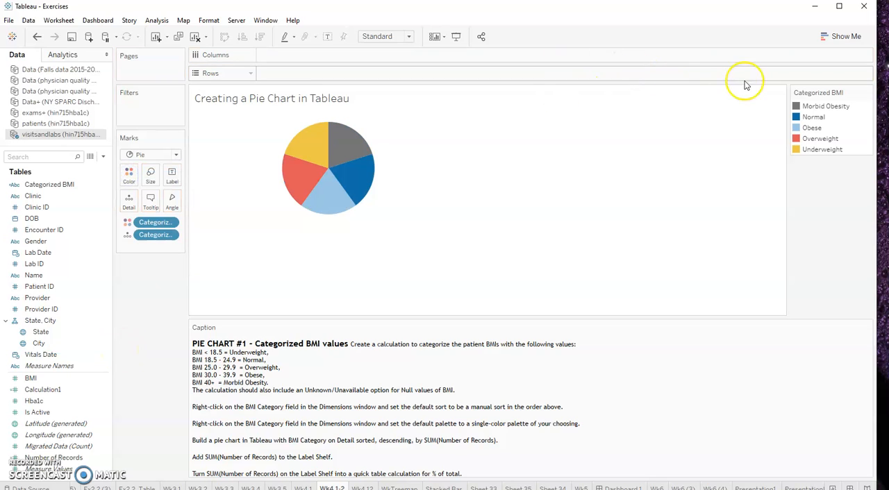
pyautogui.moveTo(819, 88); pyautogui.dragTo(157, 271)
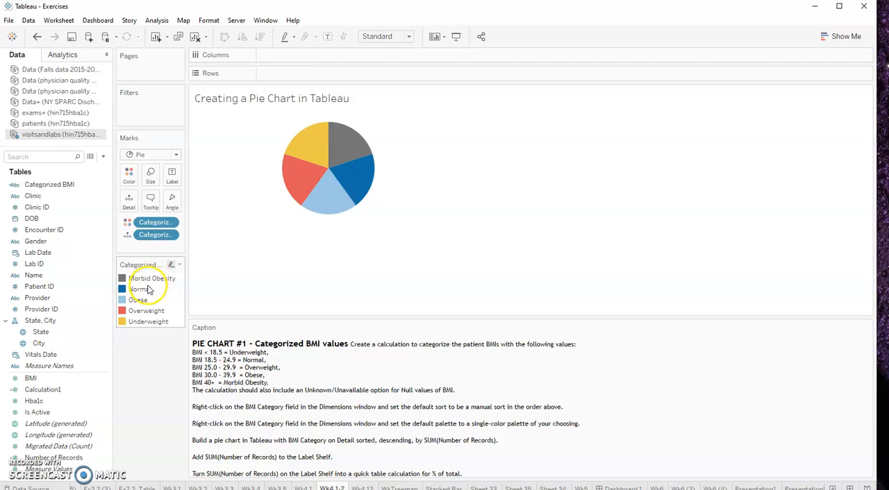
# Open the color settings for the Categorized BMI legend and move the dialog clear of the pie chart
pyautogui.moveTo(335, 157)
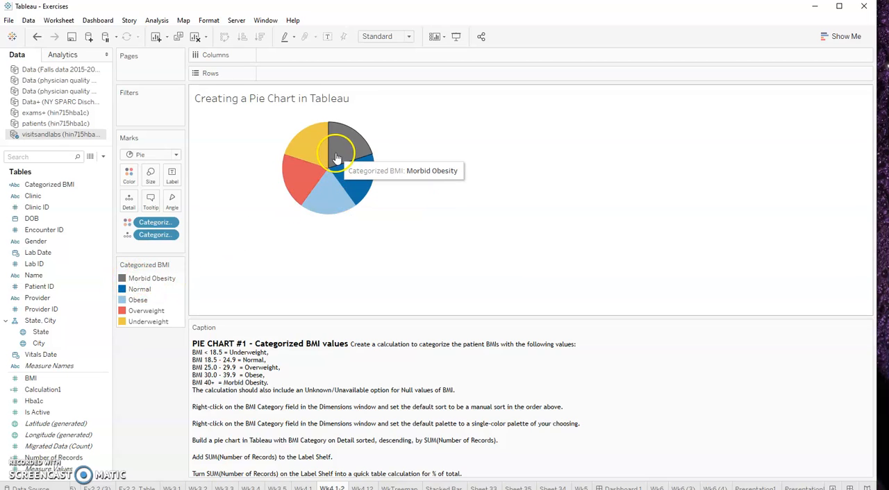
pyautogui.moveTo(355, 187)
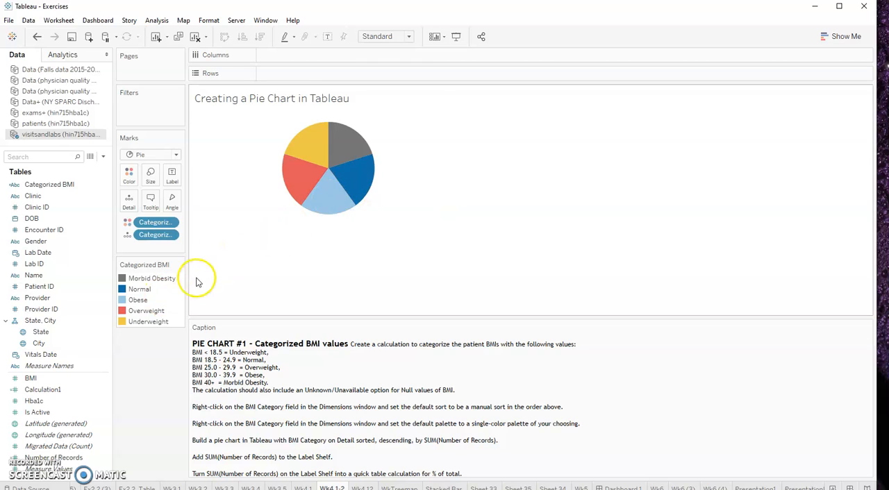
pyautogui.moveTo(300, 182)
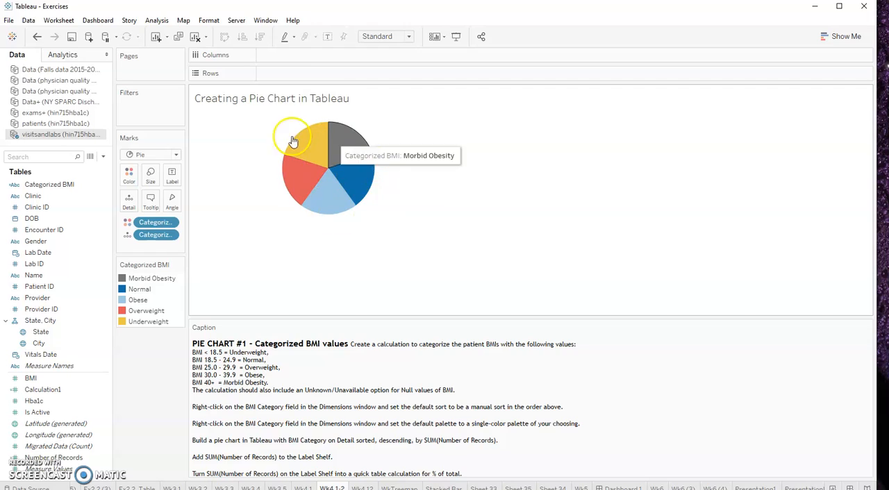
pyautogui.moveTo(183, 263)
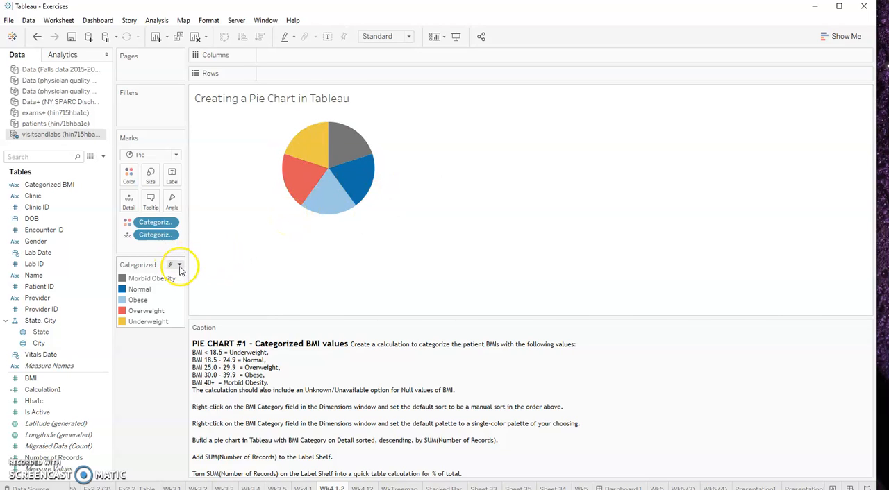
pyautogui.click(179, 266)
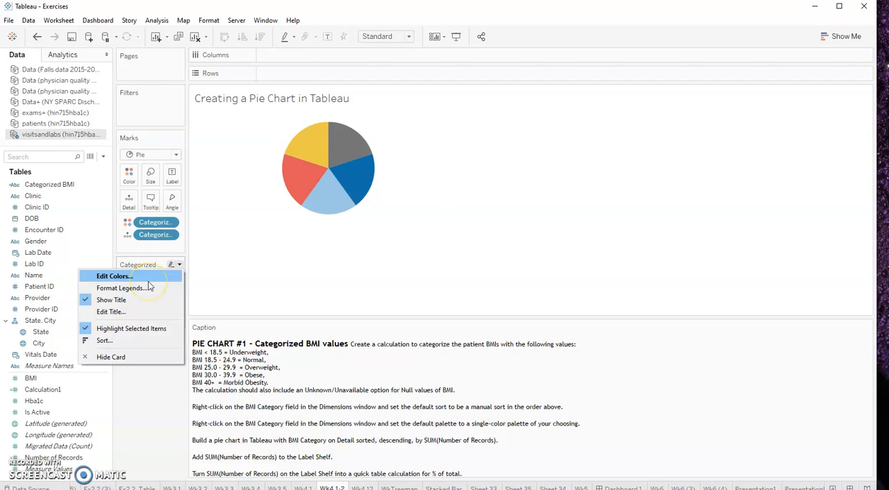
pyautogui.click(148, 279)
pyautogui.moveTo(387, 139); pyautogui.dragTo(566, 74)
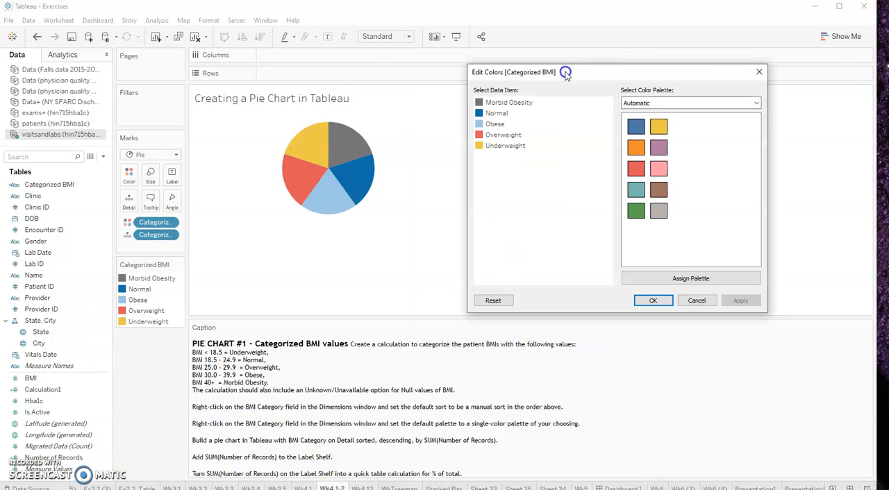
# Recolor the Morbid Obesity category light blue from the Summer palette and apply the change
pyautogui.click(756, 103)
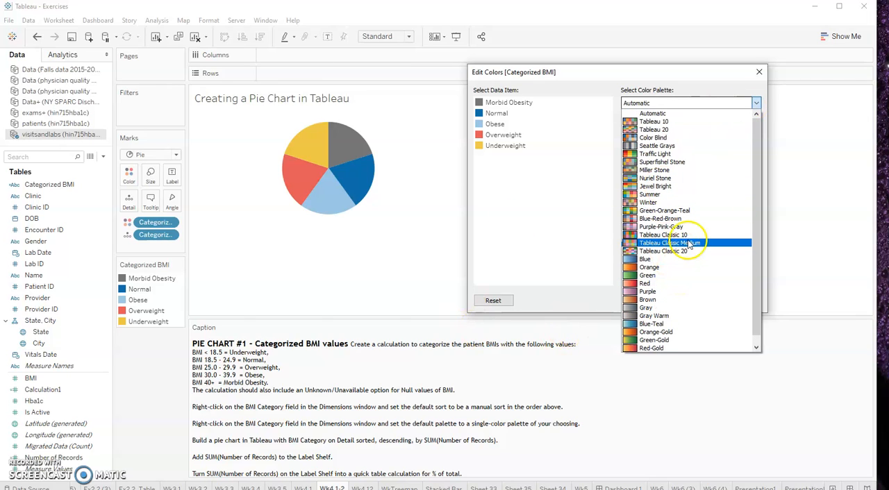
pyautogui.click(660, 201)
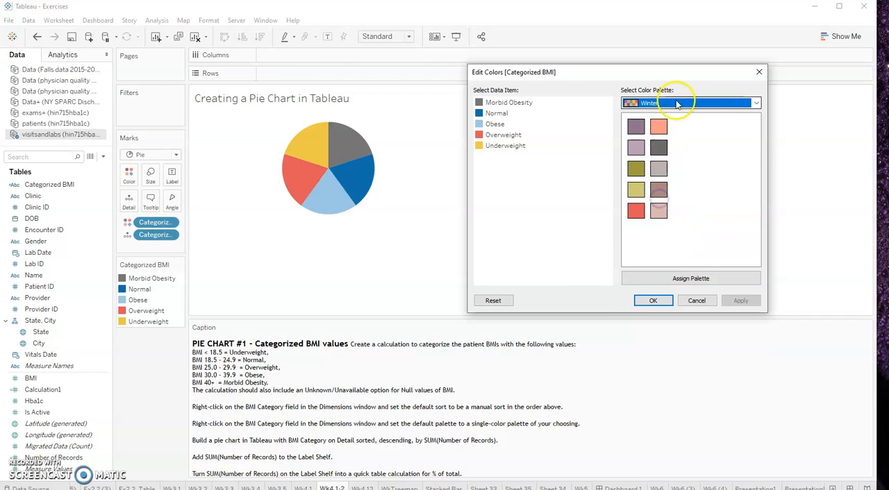
pyautogui.click(756, 103)
pyautogui.click(656, 186)
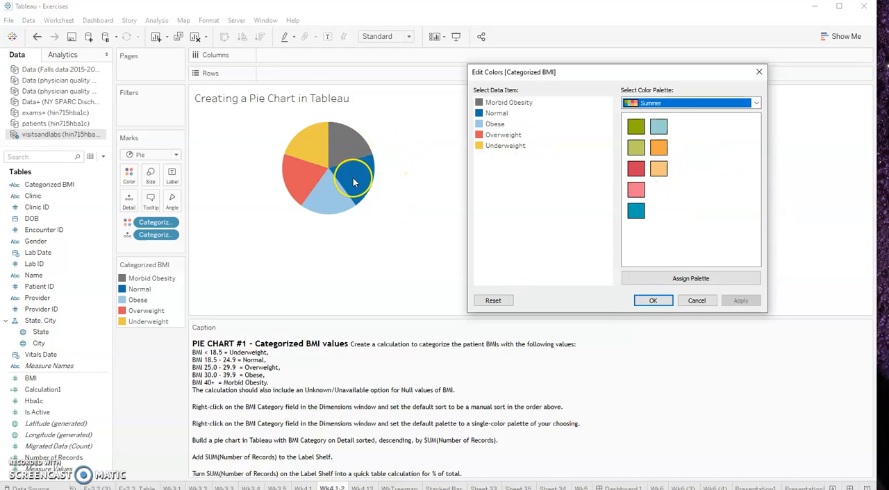
pyautogui.click(498, 103)
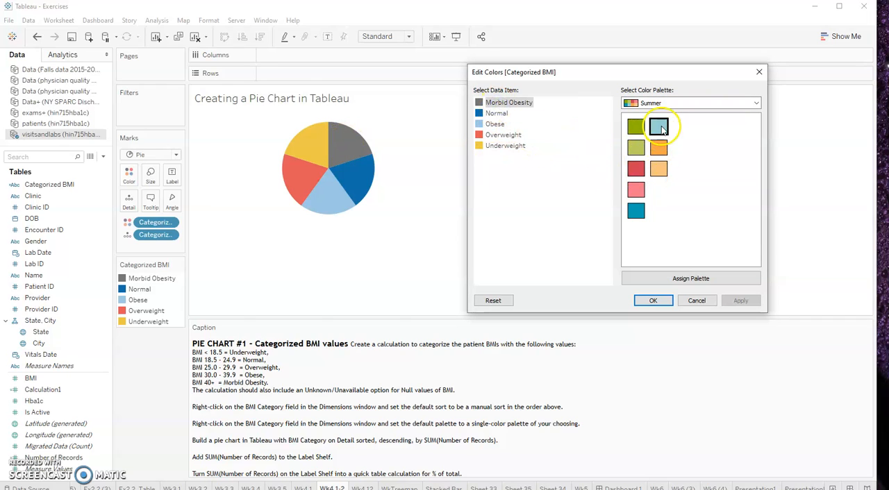
pyautogui.click(741, 301)
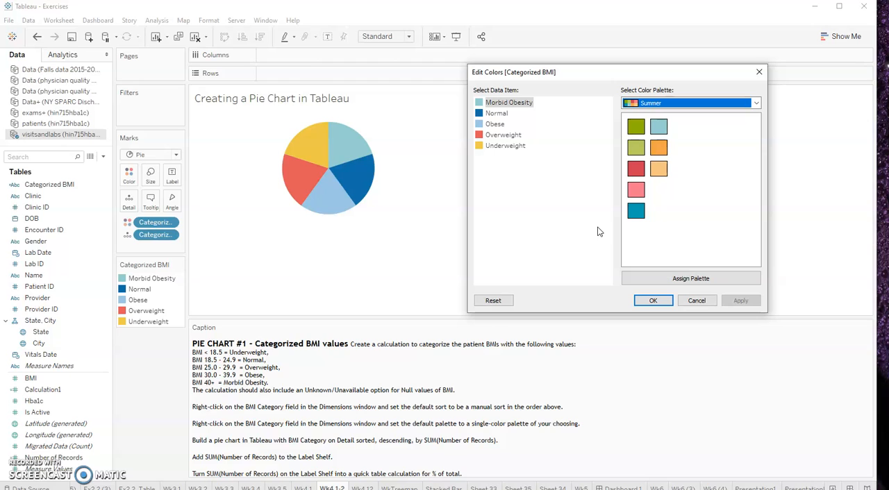
# Recolor the Morbid Obesity category light gray from the Color Blind palette and accept the color changes
pyautogui.click(757, 102)
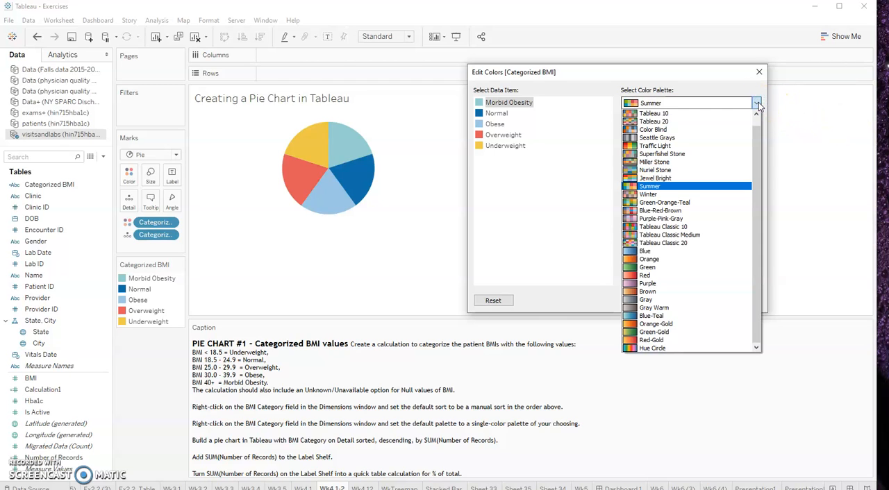
pyautogui.click(757, 103)
pyautogui.click(755, 104)
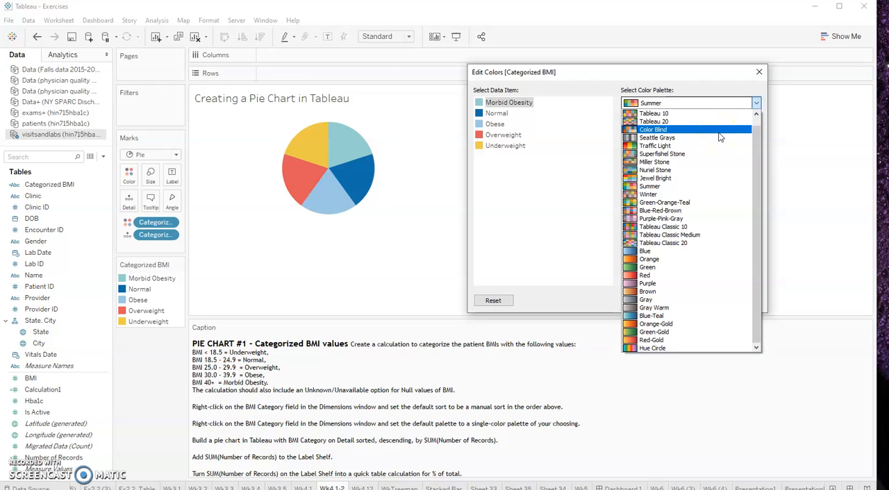
pyautogui.click(685, 130)
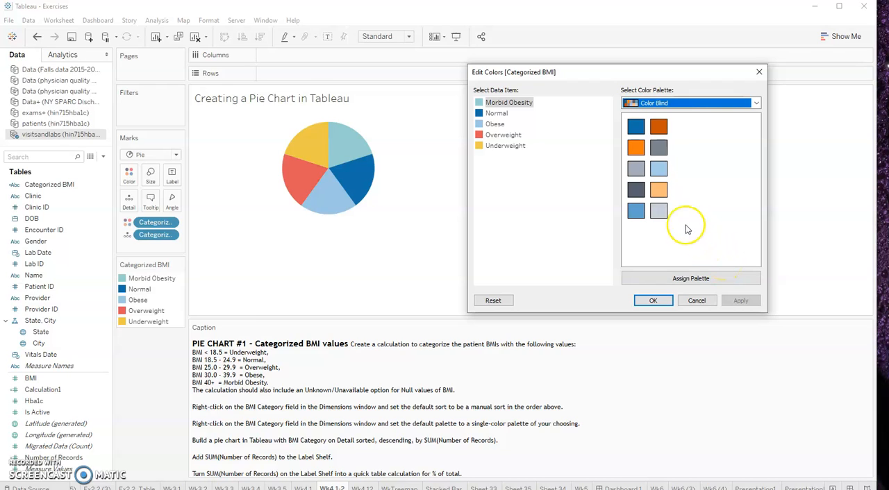
pyautogui.click(347, 151)
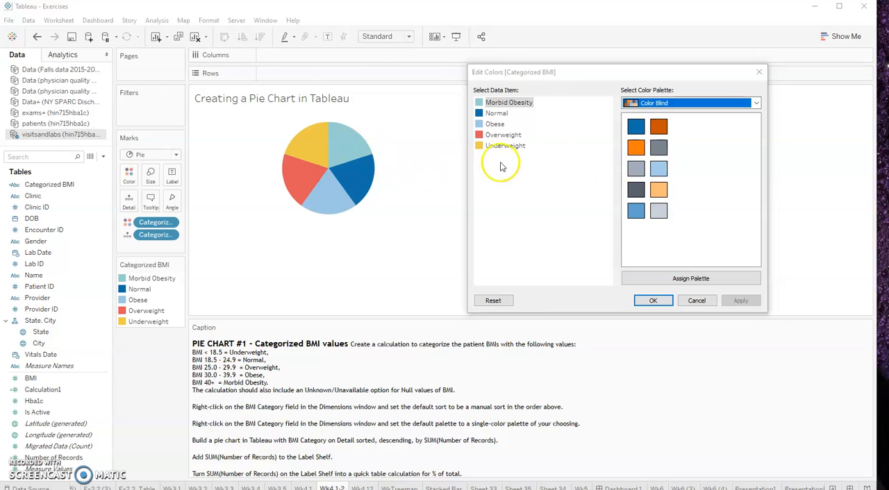
pyautogui.click(490, 103)
pyautogui.click(657, 147)
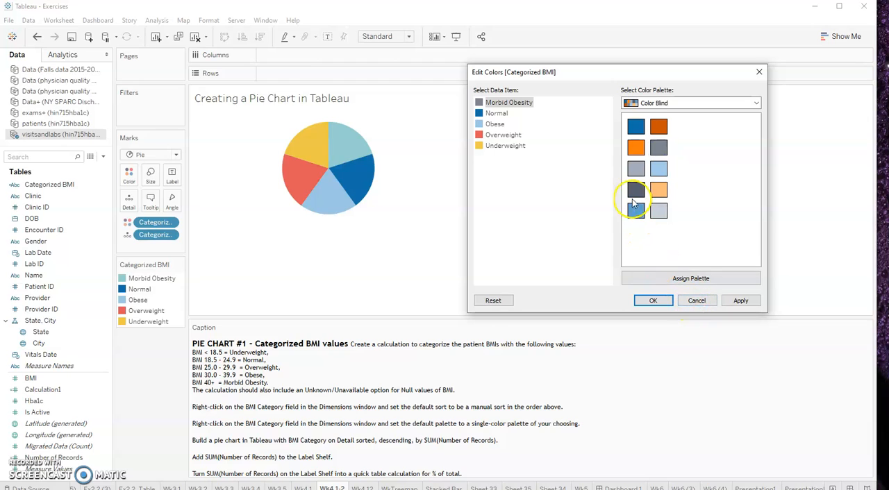
pyautogui.click(635, 171)
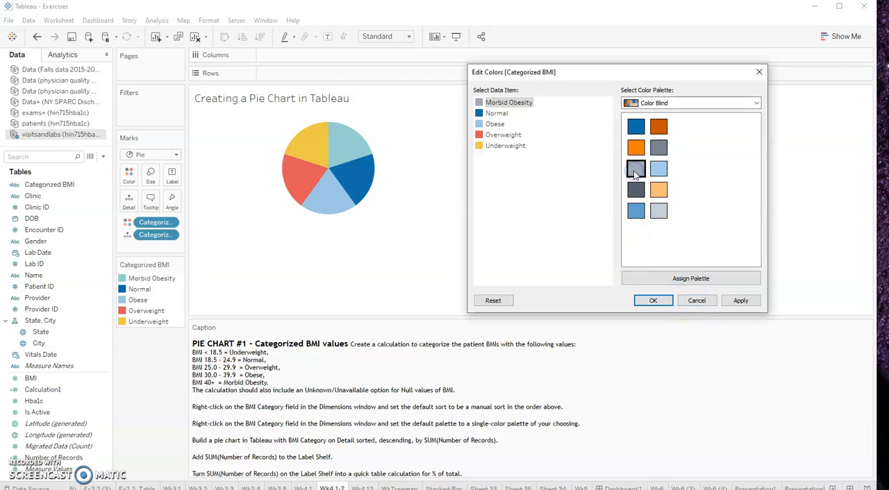
pyautogui.click(741, 300)
pyautogui.click(653, 301)
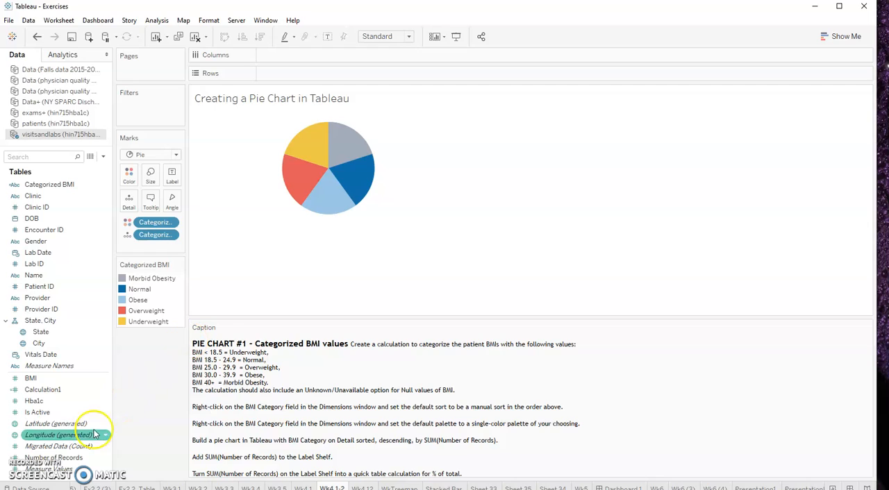
# Label the pie slices with the sum of Number of Records
pyautogui.click(70, 458)
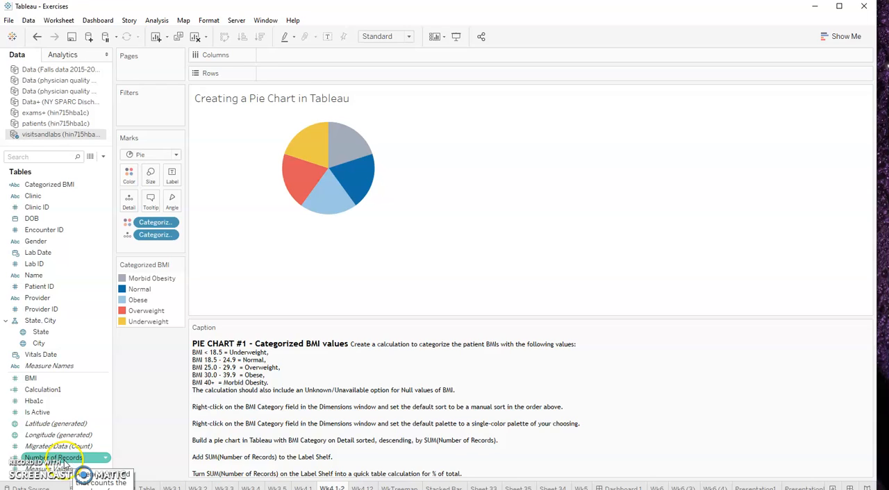
pyautogui.moveTo(53, 459); pyautogui.dragTo(118, 417)
pyautogui.moveTo(101, 476); pyautogui.dragTo(171, 181)
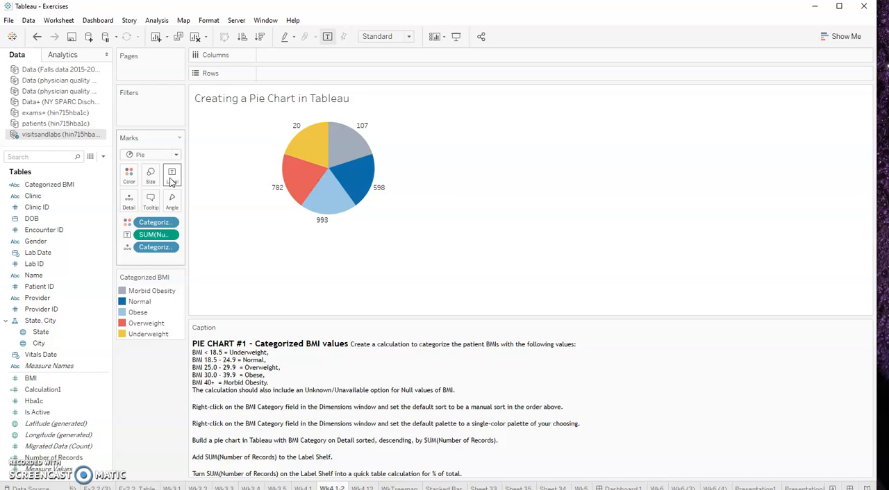
# Examine the category and record count of each pie slice against its drawn size
pyautogui.click(289, 161)
pyautogui.click(310, 152)
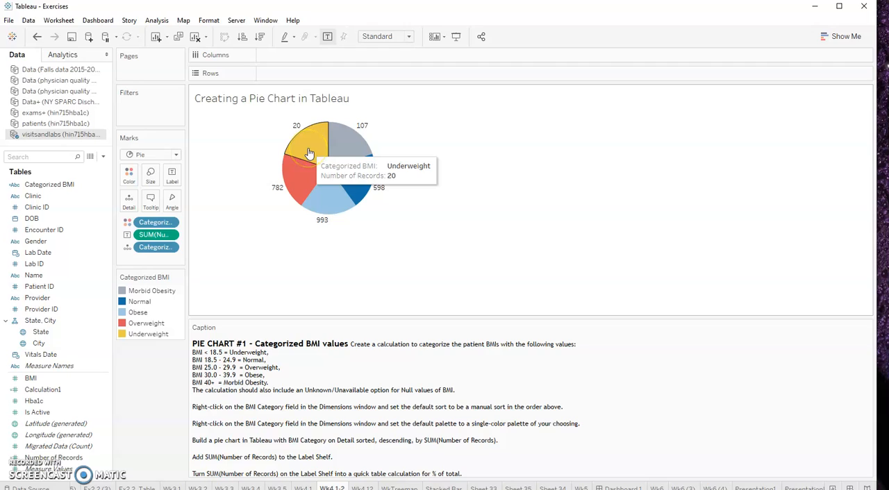
pyautogui.click(343, 205)
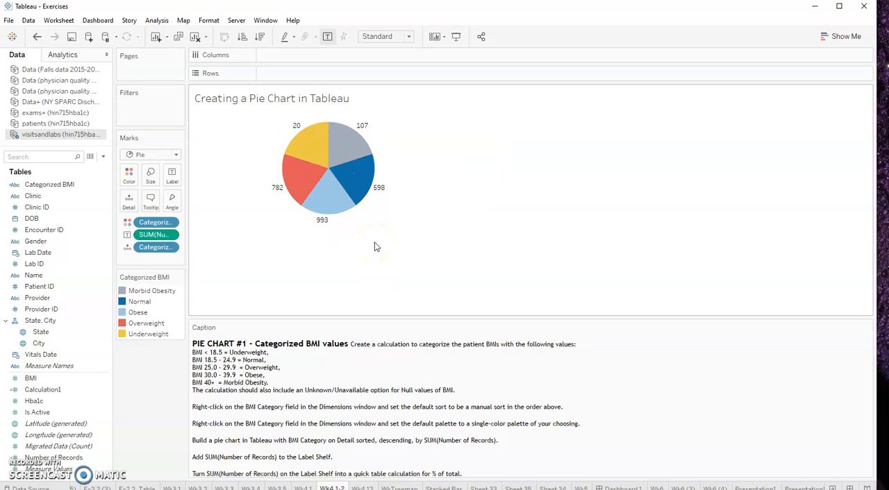
pyautogui.click(280, 190)
pyautogui.click(527, 134)
pyautogui.click(288, 152)
pyautogui.moveTo(335, 185)
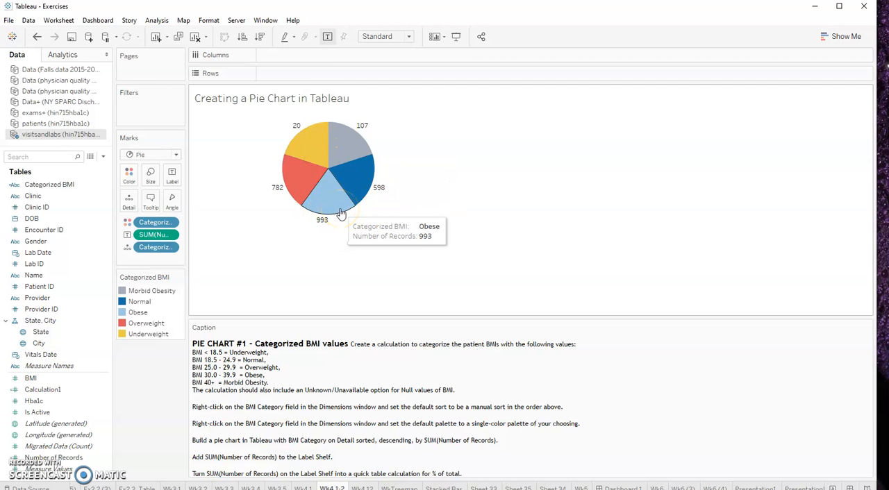
pyautogui.moveTo(314, 142)
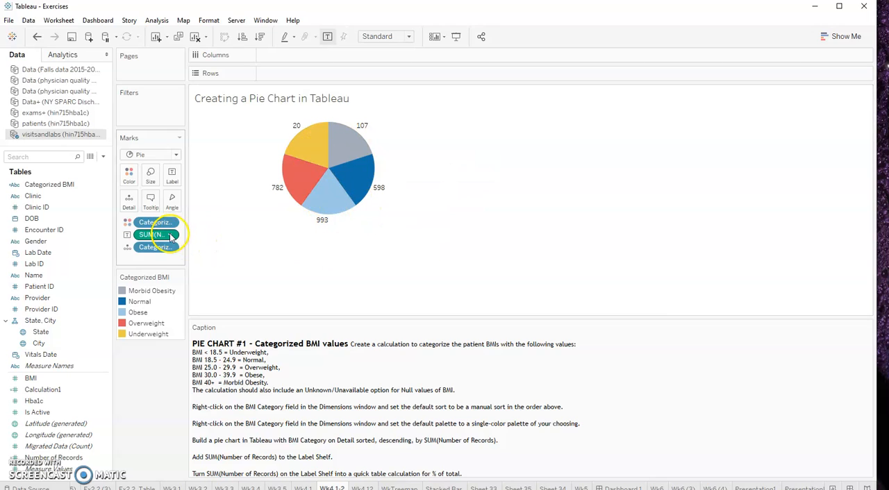
# Widen the Marks card and turn the Number of Records label into a Percent of Total quick table calculation
pyautogui.moveTo(187, 240); pyautogui.dragTo(232, 240)
pyautogui.click(218, 237)
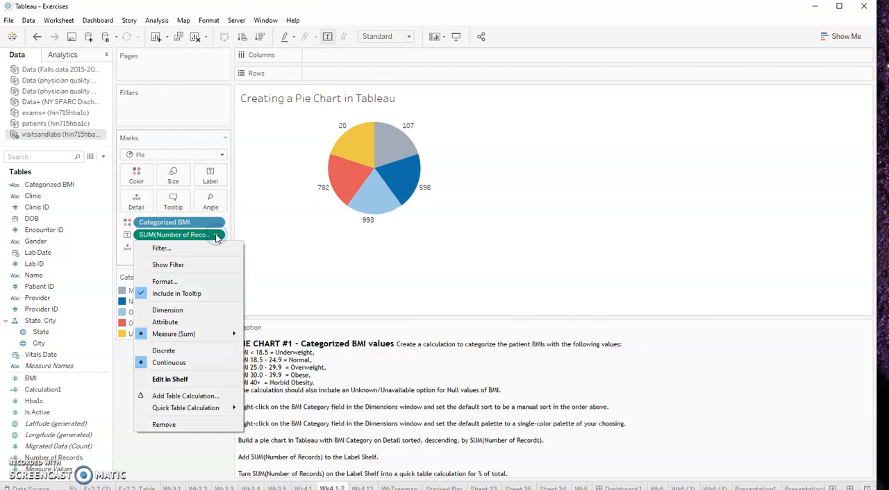
pyautogui.click(198, 408)
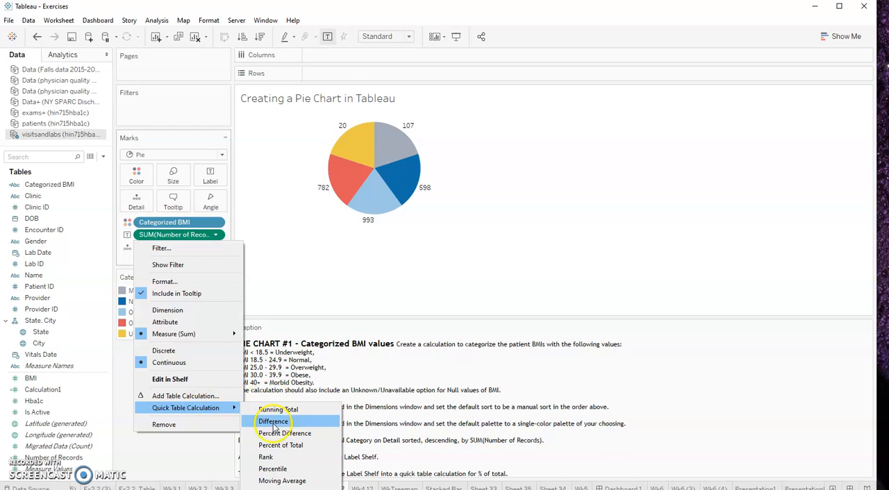
pyautogui.click(280, 446)
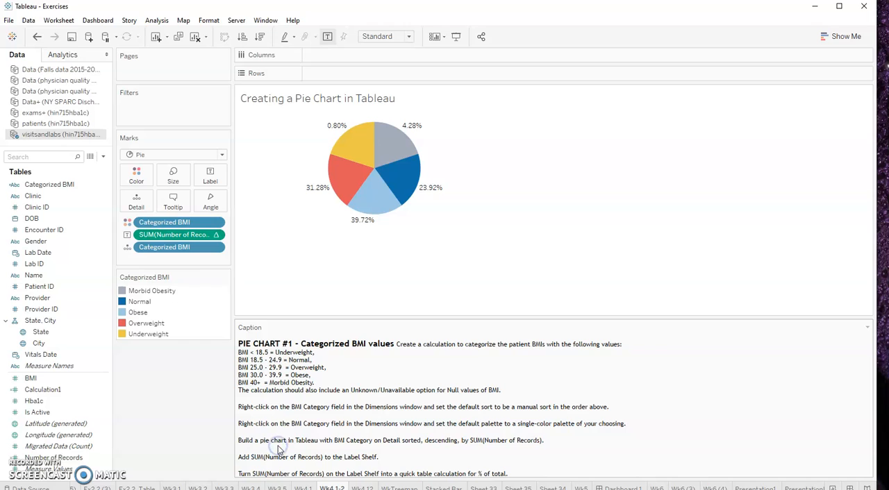
# Add Number of Records to the pie's detail again and move this second field onto the label
pyautogui.moveTo(377, 212)
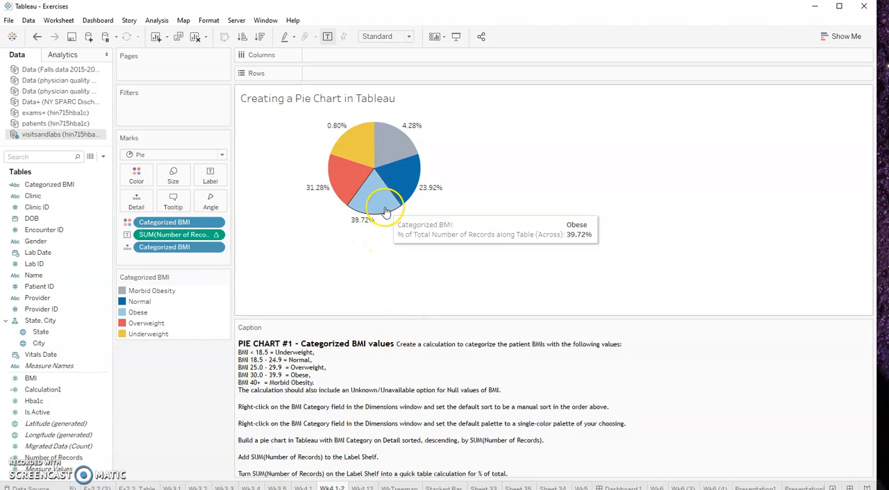
pyautogui.click(56, 458)
pyautogui.moveTo(56, 458); pyautogui.dragTo(137, 206)
pyautogui.moveTo(365, 200)
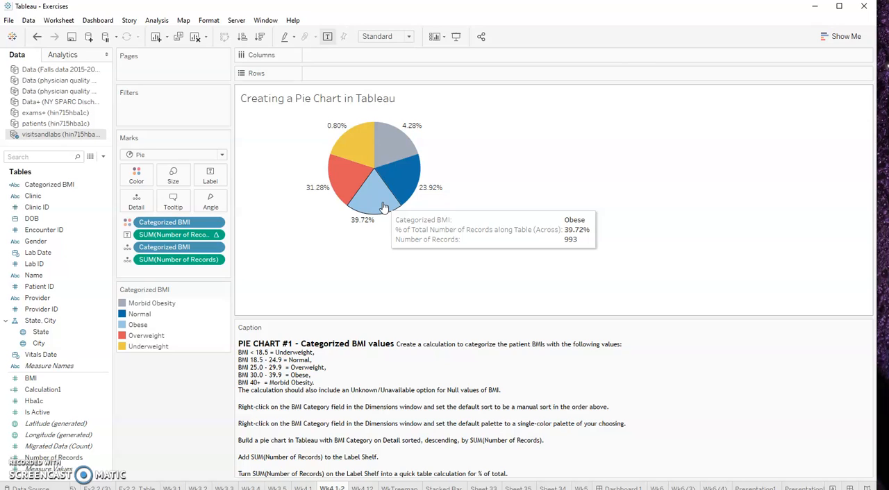
pyautogui.moveTo(169, 260); pyautogui.dragTo(213, 176)
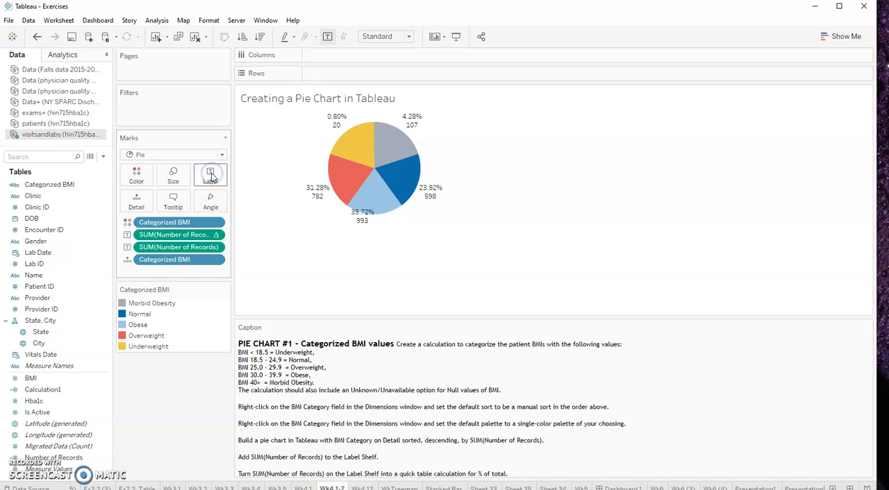
# Edit the label text so the second line reads (n=<SUM(Number of Records)>) and apply it
pyautogui.click(213, 173)
pyautogui.click(298, 232)
pyautogui.click(362, 228)
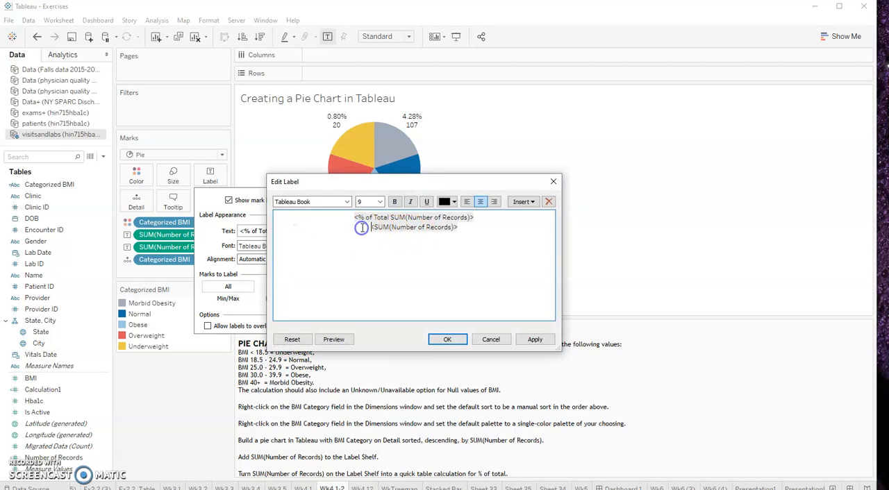
pyautogui.write('(n')
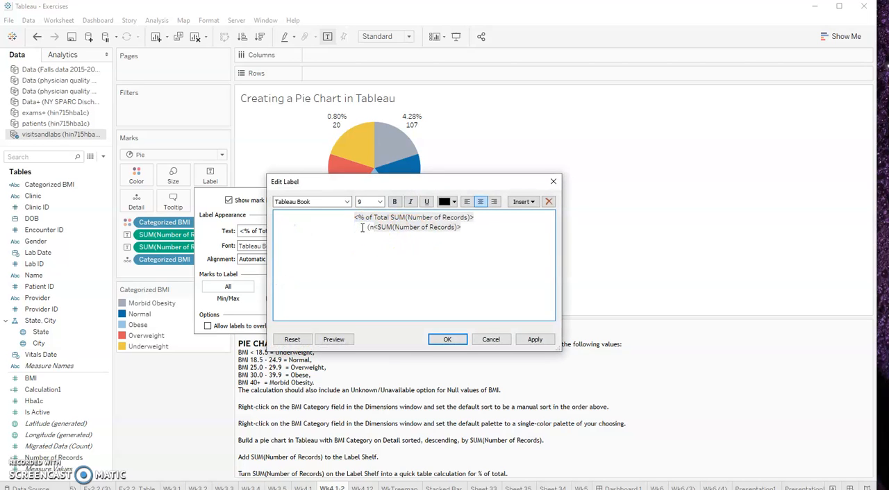
pyautogui.write('=')
pyautogui.click(478, 222)
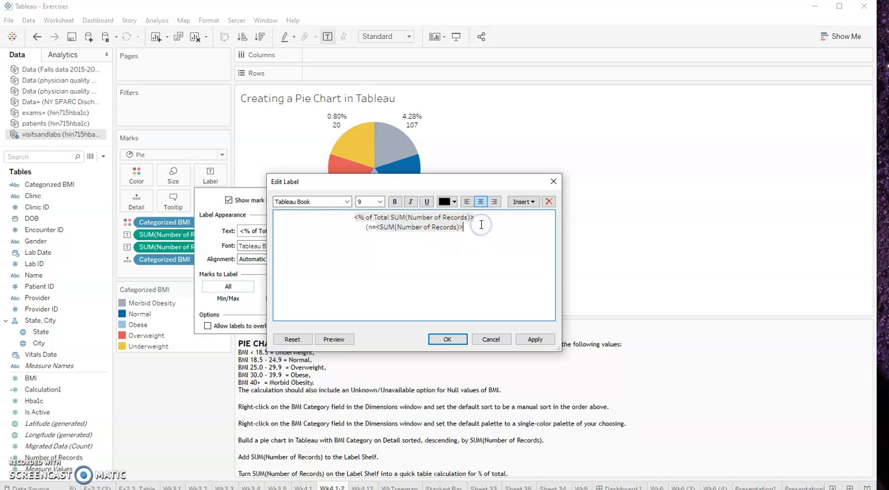
pyautogui.write(')')
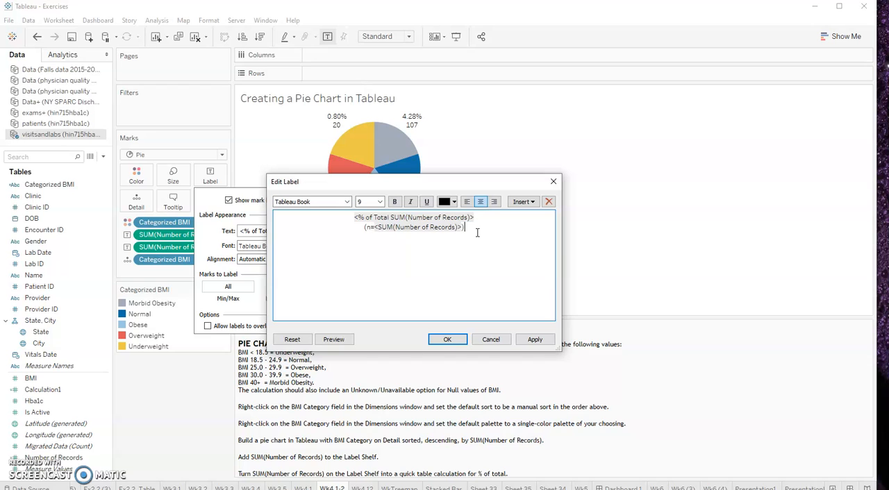
pyautogui.click(532, 337)
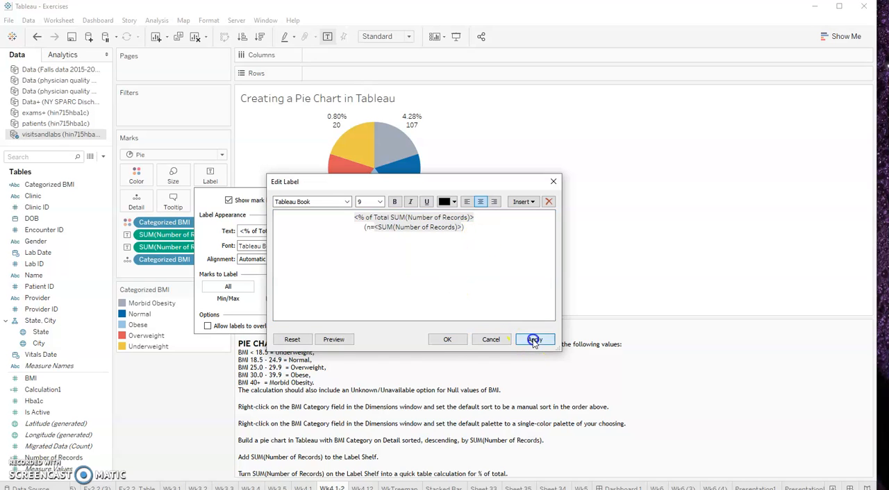
# Close the label settings and assign Number of Records to the pie's angle
pyautogui.click(450, 339)
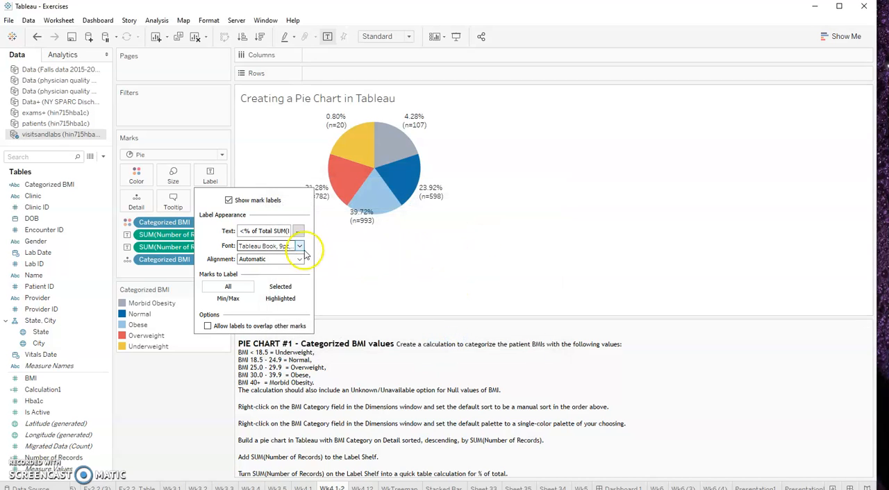
pyautogui.click(349, 304)
pyautogui.moveTo(320, 193)
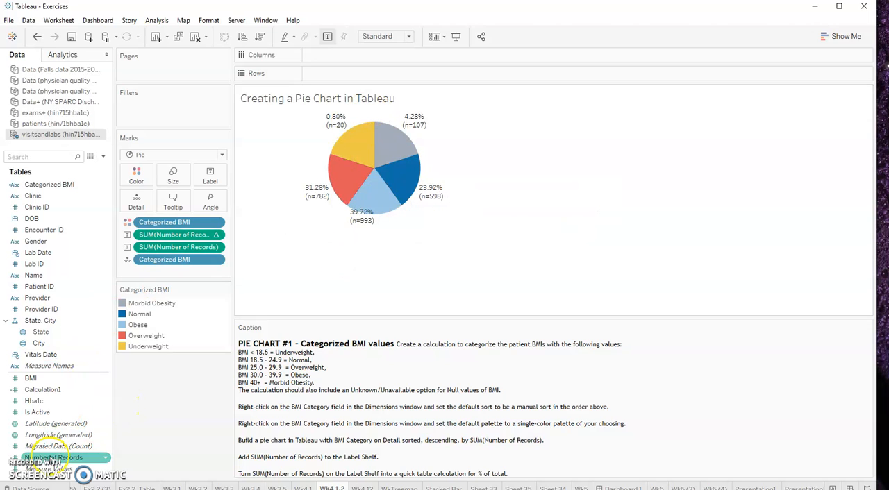
pyautogui.moveTo(53, 458); pyautogui.dragTo(209, 208)
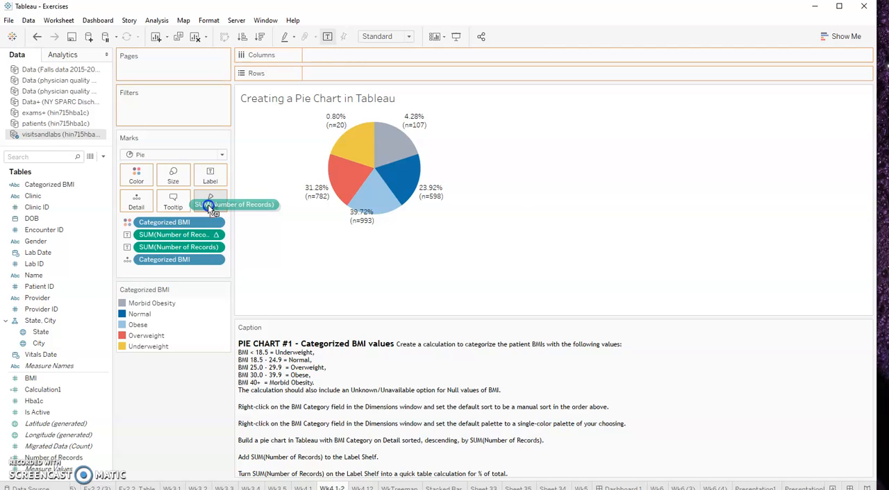
pyautogui.moveTo(208, 205); pyautogui.dragTo(209, 204)
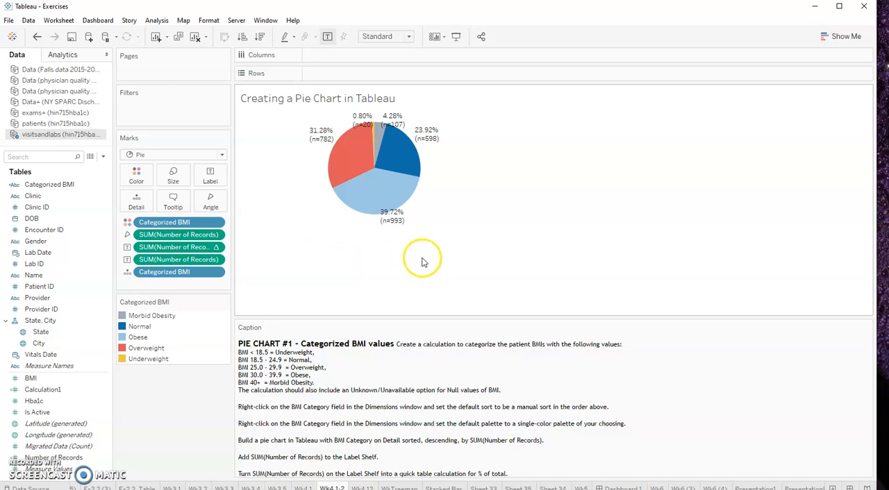
# Enlarge the pie chart by extending the height and width of its view
pyautogui.moveTo(410, 194)
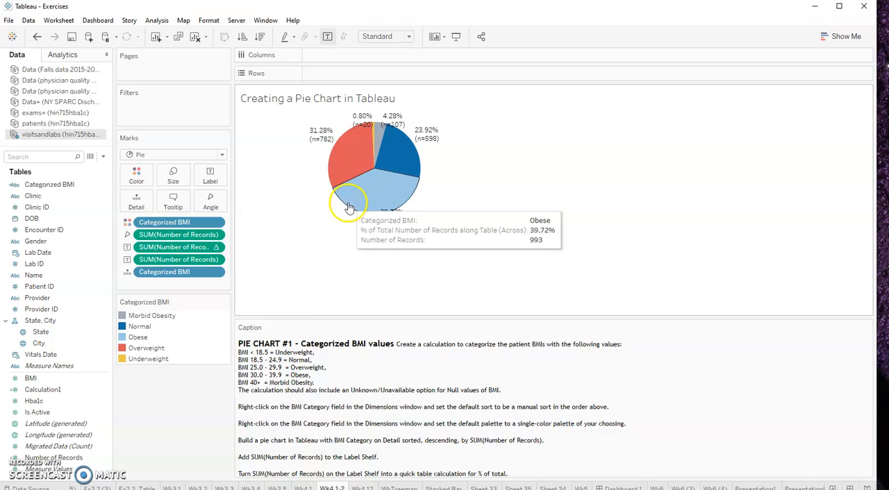
pyautogui.moveTo(365, 228); pyautogui.dragTo(369, 293)
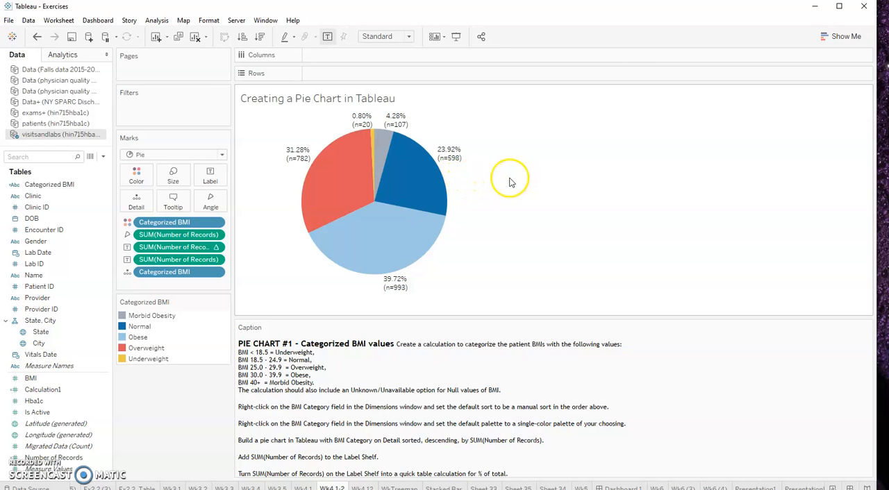
pyautogui.moveTo(509, 178); pyautogui.dragTo(605, 188)
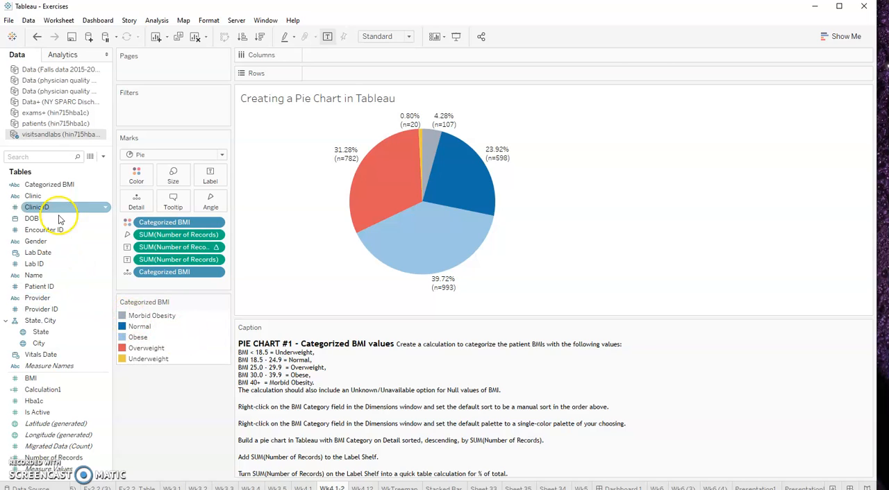
# Open the default sort of Categorized BMI, try data source order and alphabetic order, and set it to Manual
pyautogui.click(103, 185)
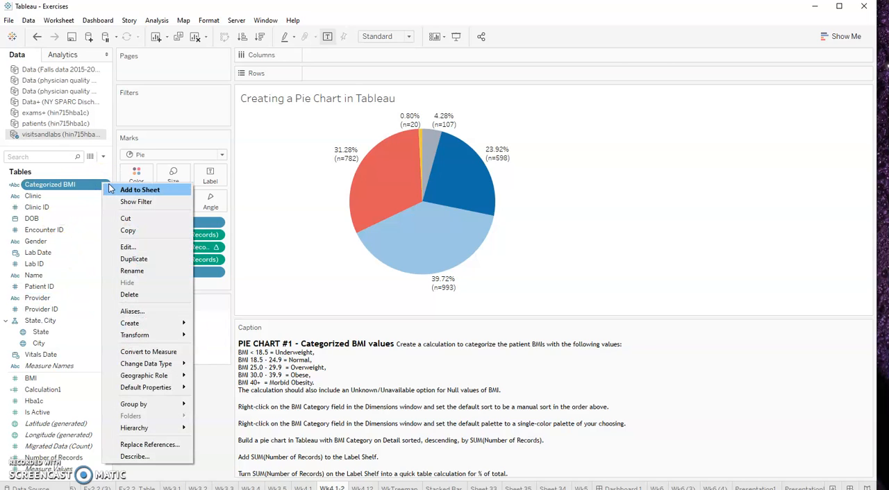
pyautogui.moveTo(155, 388)
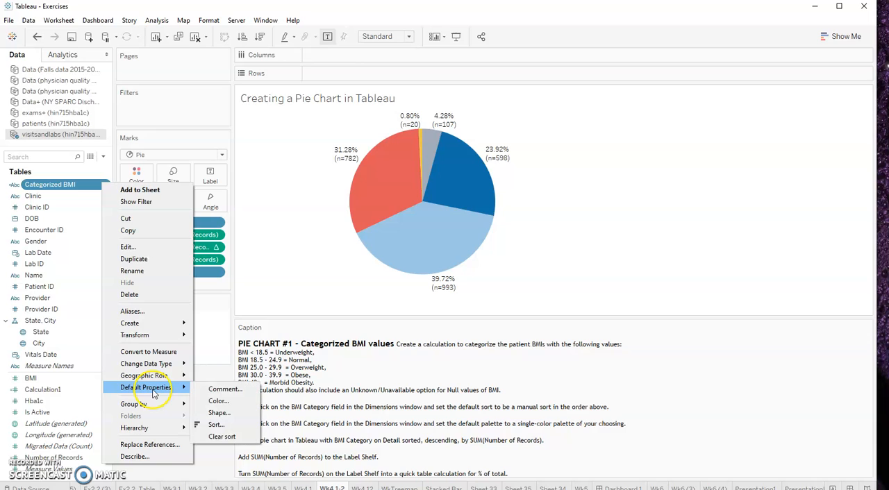
pyautogui.click(217, 427)
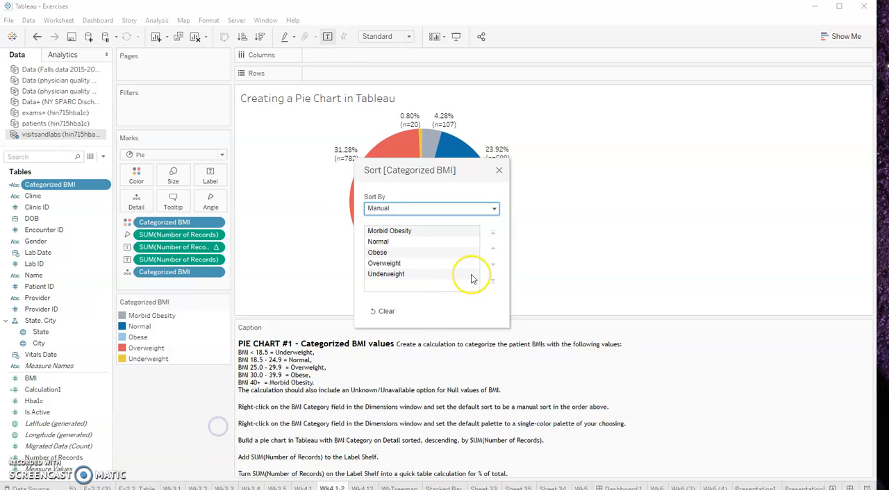
pyautogui.click(431, 208)
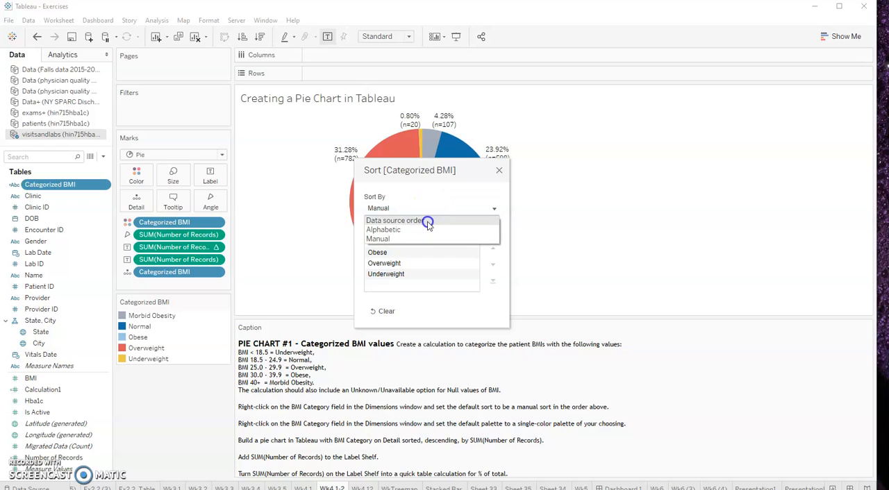
pyautogui.click(428, 221)
pyautogui.click(426, 209)
pyautogui.click(425, 228)
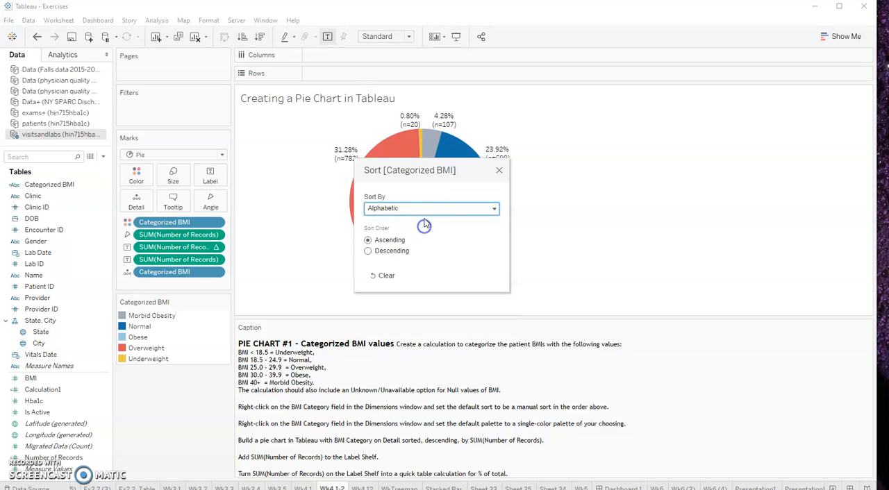
pyautogui.click(424, 208)
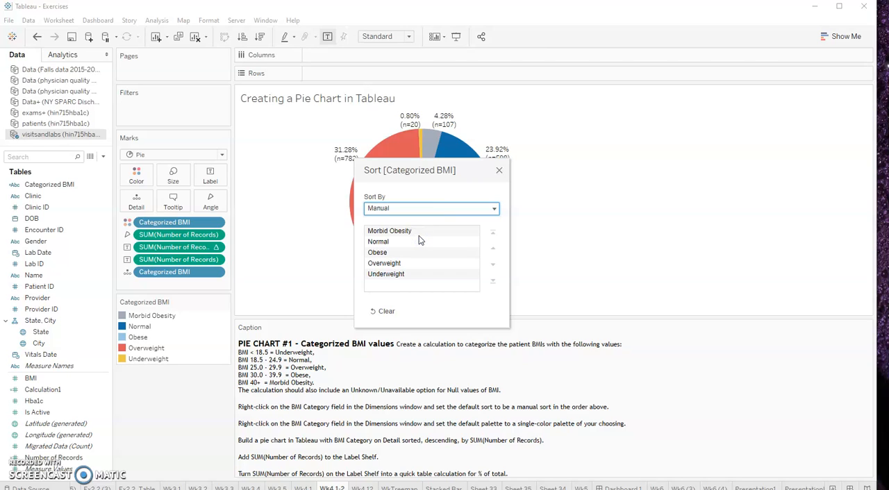
# Move Overweight to the top of the manual sort order, and place Underweight above it
pyautogui.click(417, 232)
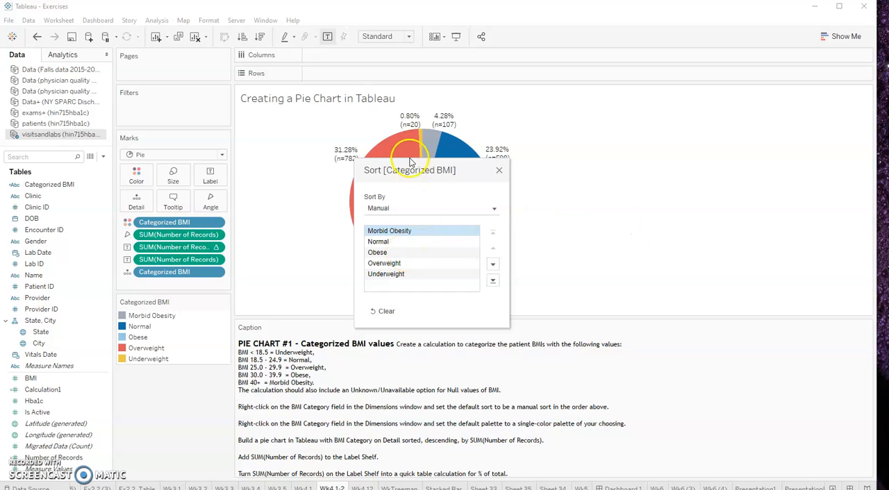
pyautogui.moveTo(413, 170); pyautogui.dragTo(610, 174)
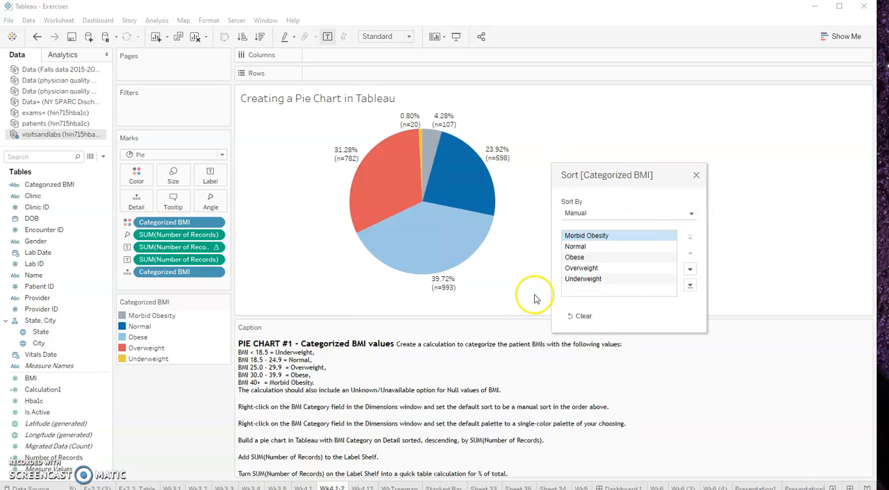
pyautogui.click(589, 268)
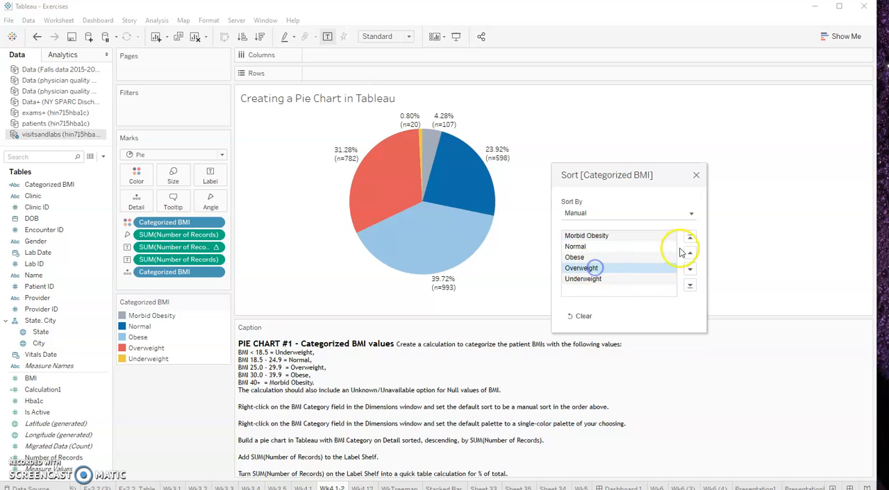
pyautogui.click(689, 254)
pyautogui.click(690, 254)
pyautogui.click(690, 254)
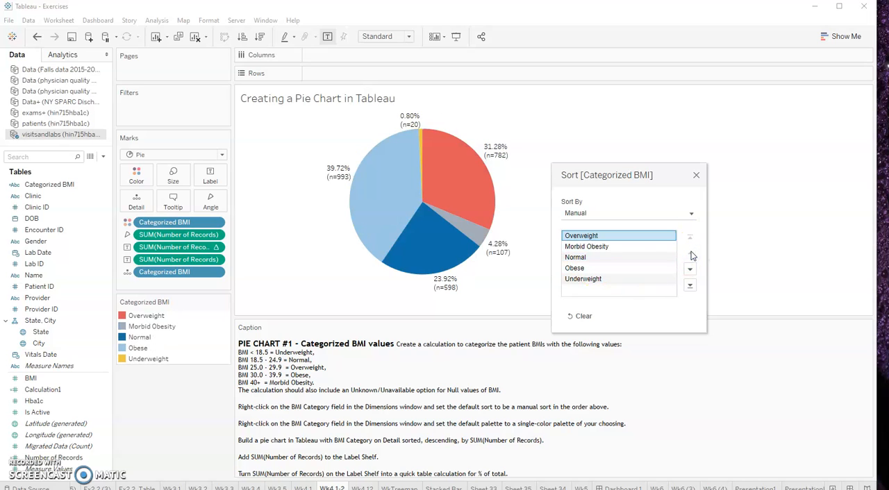
pyautogui.click(611, 282)
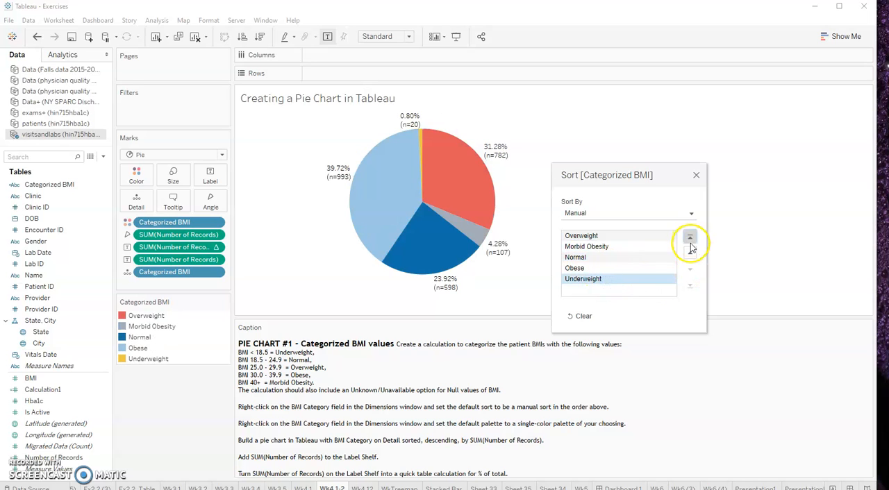
pyautogui.click(690, 237)
# Place Normal directly after Underweight and Obese before Morbid Obesity, and close the sort settings
pyautogui.click(602, 249)
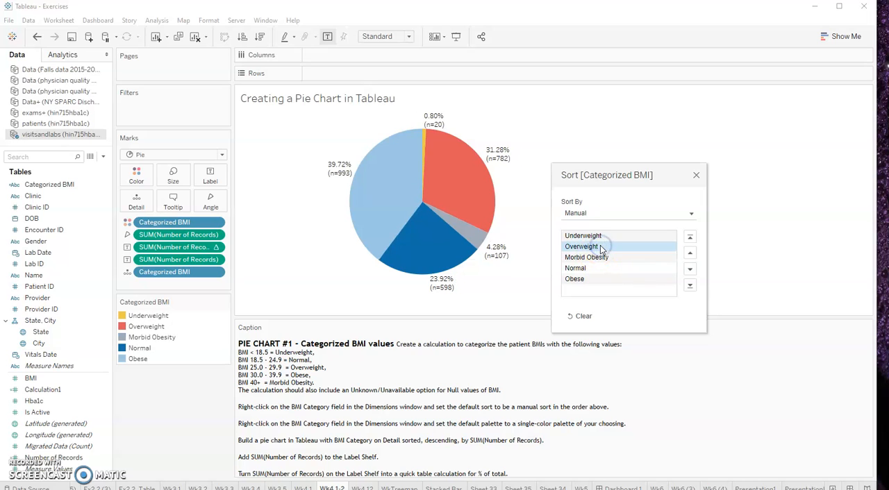
pyautogui.click(630, 269)
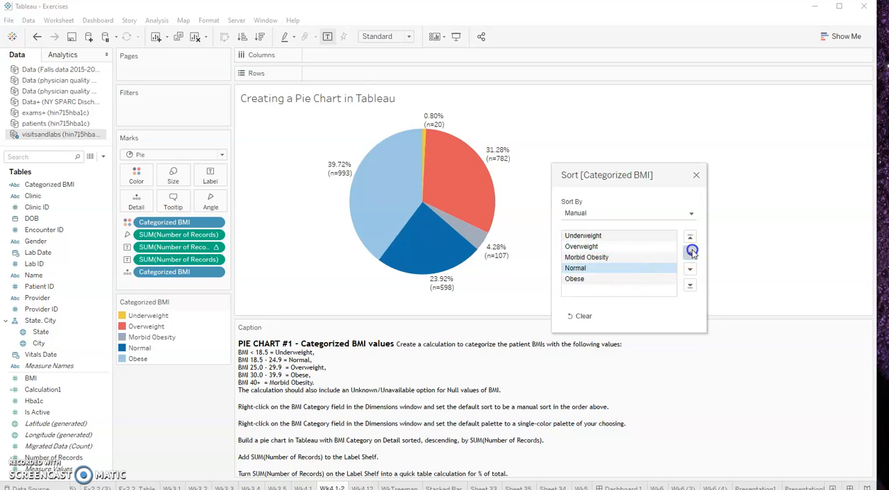
pyautogui.click(689, 253)
pyautogui.click(690, 253)
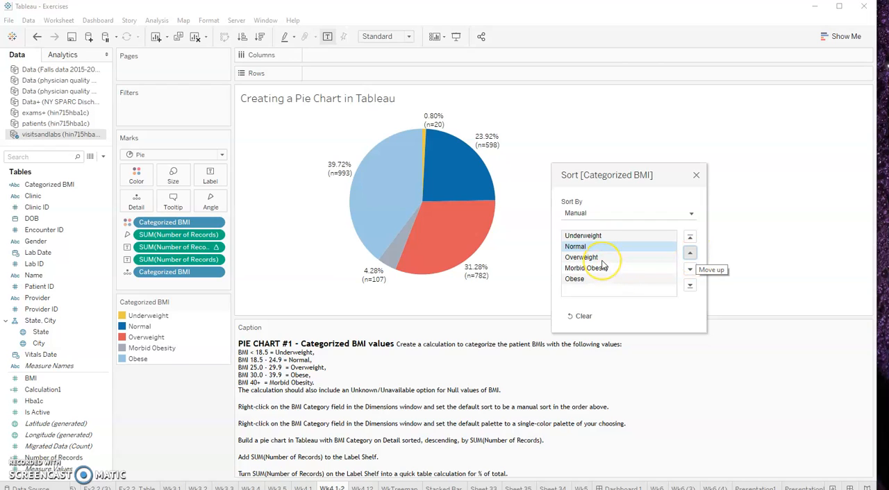
pyautogui.click(661, 277)
pyautogui.click(690, 252)
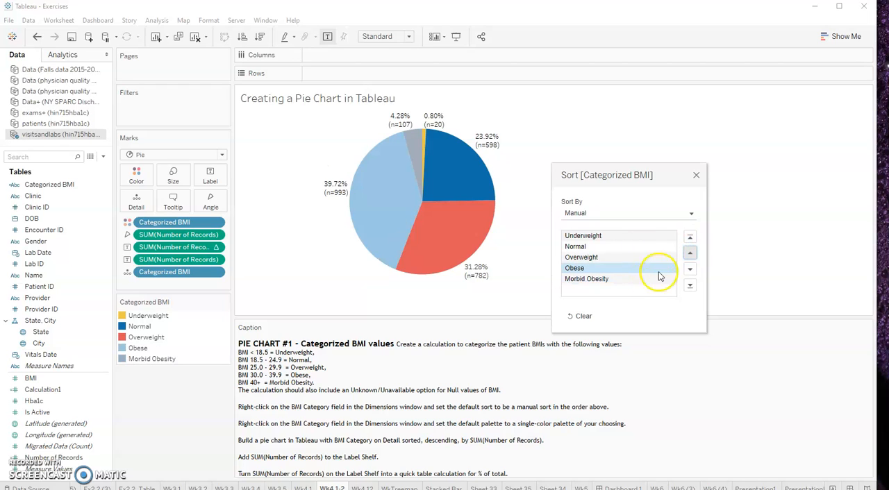
pyautogui.click(696, 176)
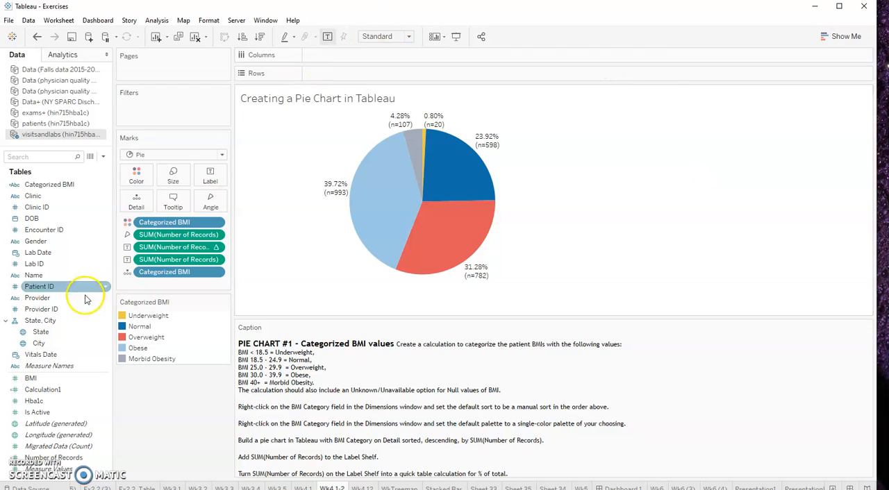
# Replace the chart title with "Summary of BMI categories for 2015-2016." and apply it
pyautogui.moveTo(444, 196)
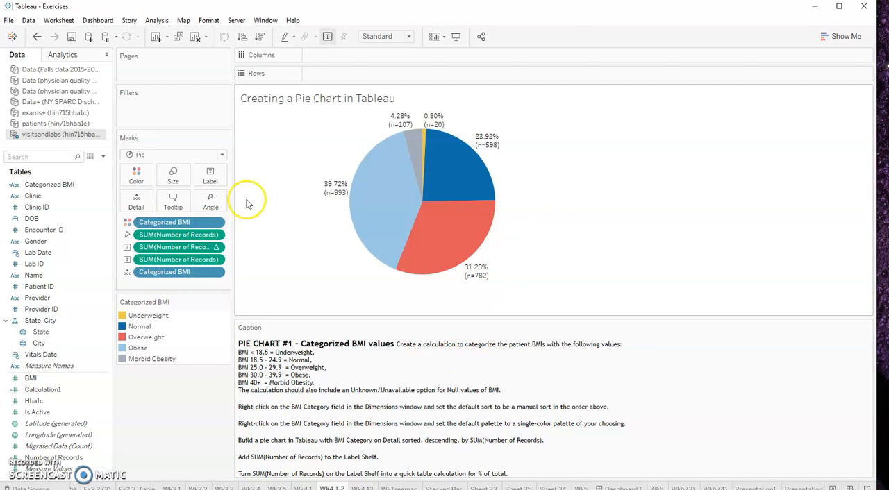
pyautogui.moveTo(354, 182)
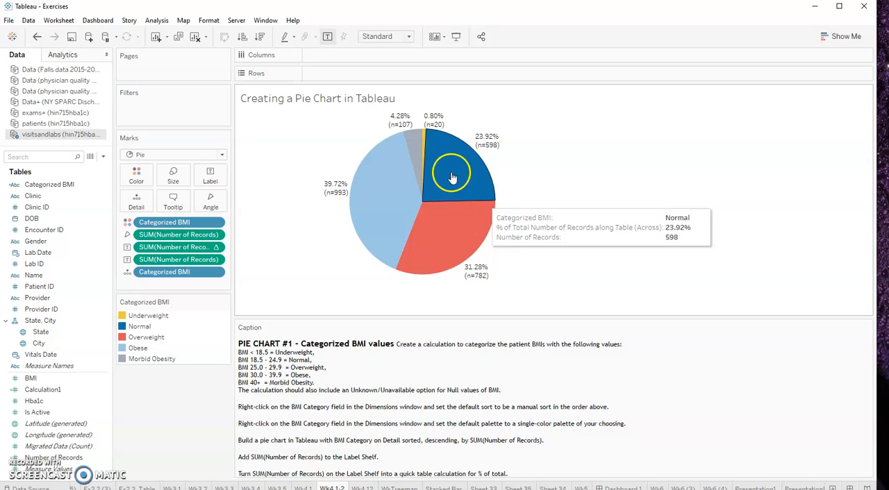
pyautogui.doubleClick(375, 103)
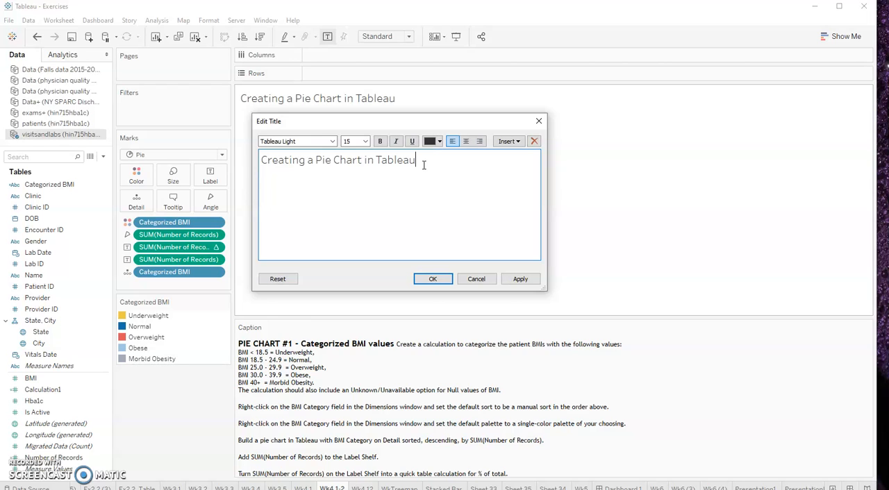
pyautogui.moveTo(424, 165); pyautogui.dragTo(174, 169)
pyautogui.click(410, 159)
pyautogui.moveTo(420, 160); pyautogui.dragTo(244, 167)
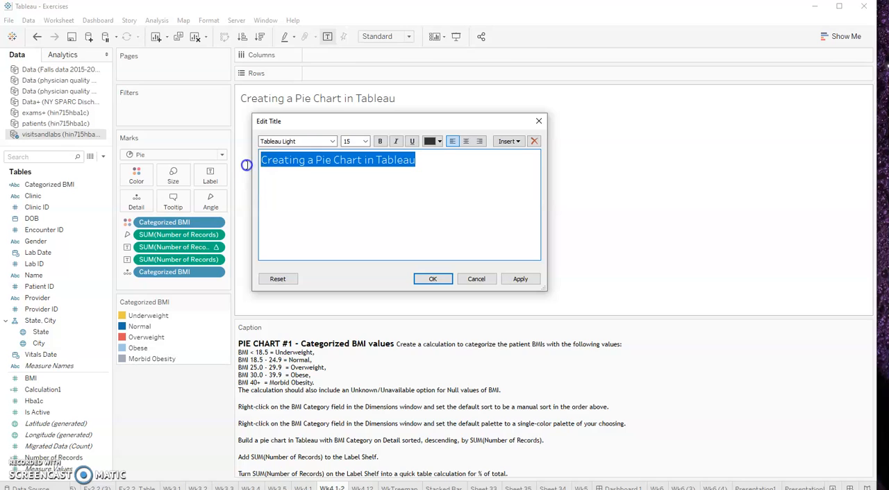
pyautogui.press('BackSpace')
pyautogui.write('Summary of BMI')
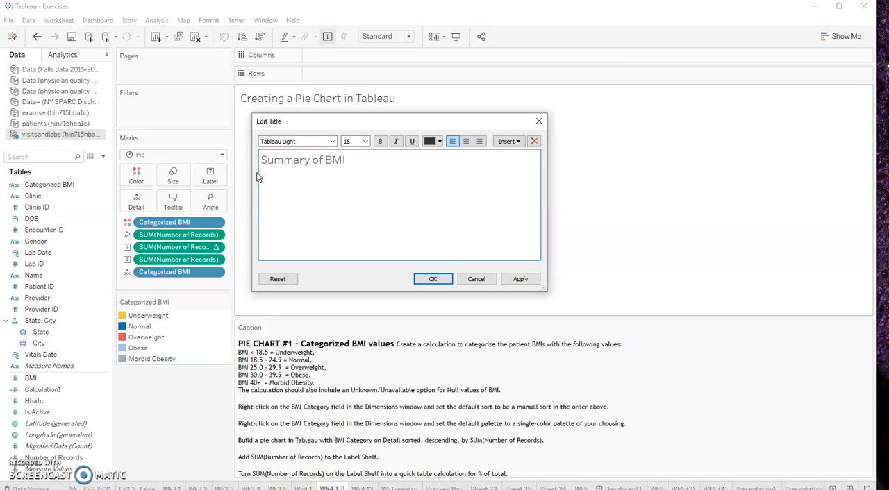
pyautogui.write(' categories for 2015-2016.')
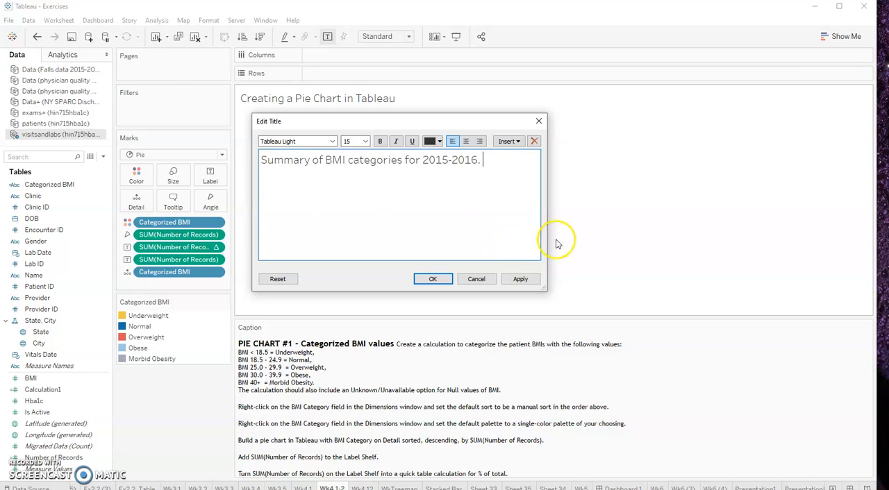
pyautogui.click(520, 279)
pyautogui.click(433, 279)
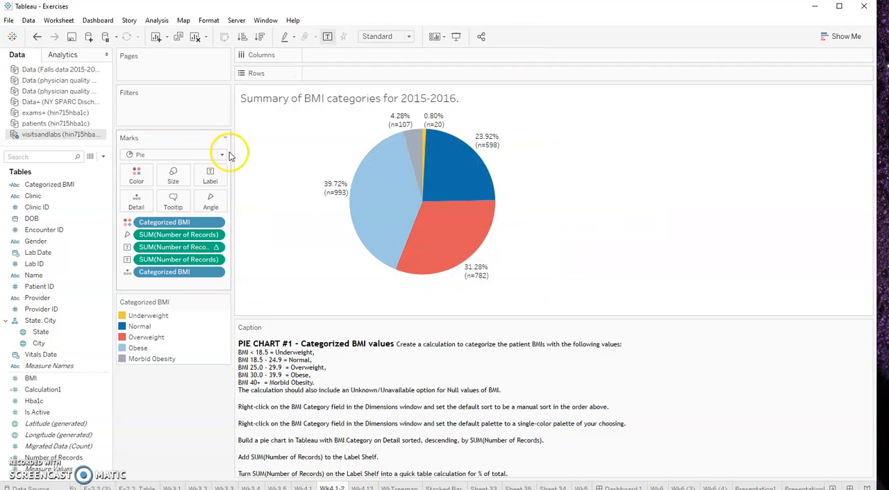
# Check the date span of Lab Date in a range-of-dates filter, and close it without applying the filter
pyautogui.click(22, 310)
pyautogui.moveTo(35, 253); pyautogui.dragTo(171, 106)
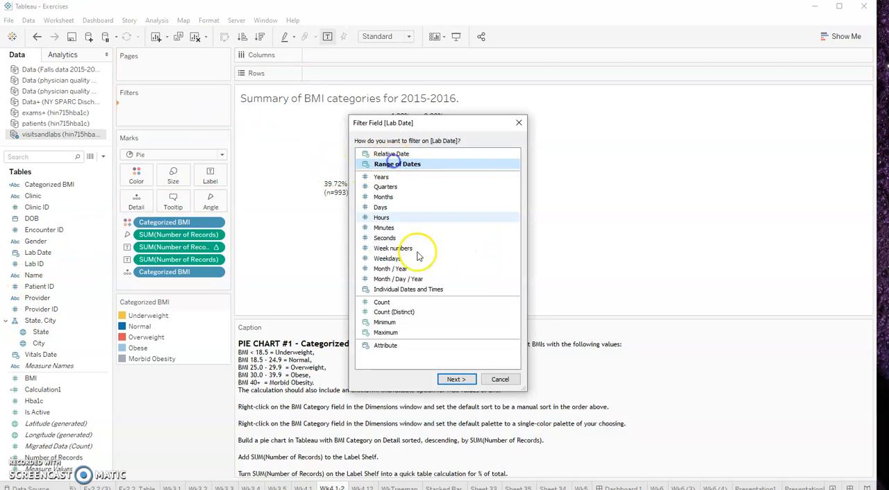
pyautogui.click(456, 379)
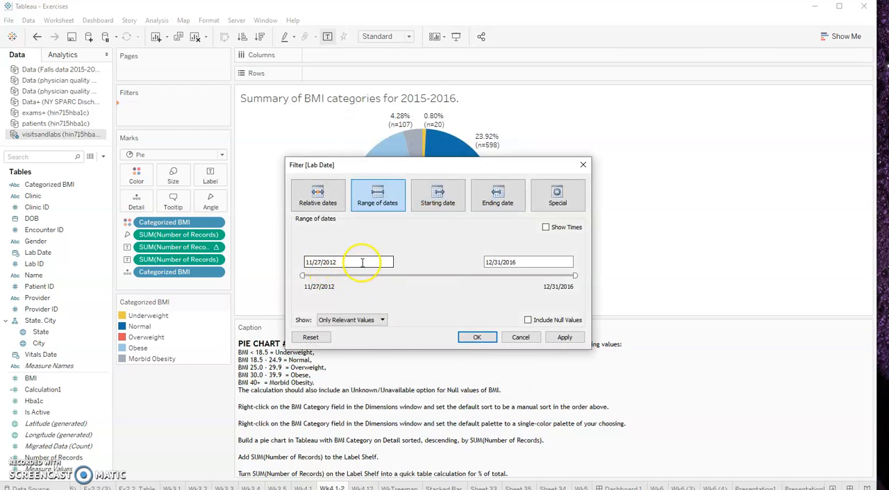
pyautogui.click(582, 165)
# Replace 2015-2016 in the chart title with 11/27/2012-12/31/2016 followed by a closing parenthesis
pyautogui.doubleClick(440, 101)
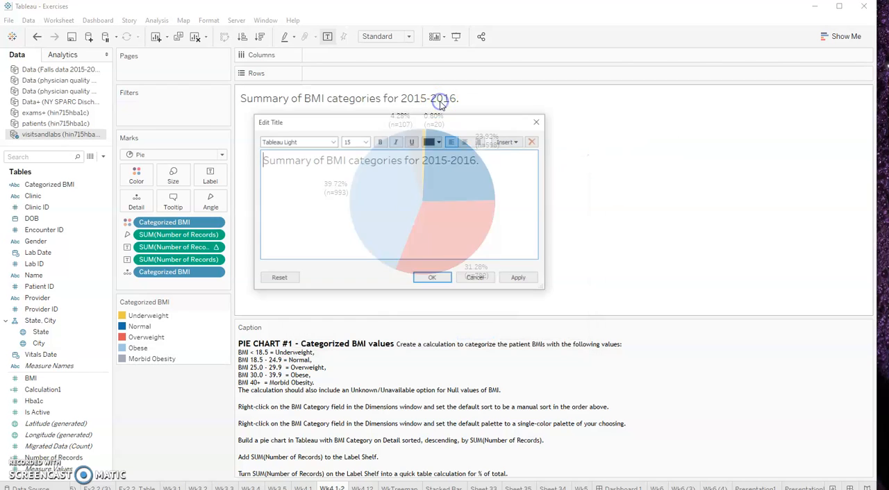
pyautogui.moveTo(422, 159); pyautogui.dragTo(478, 159)
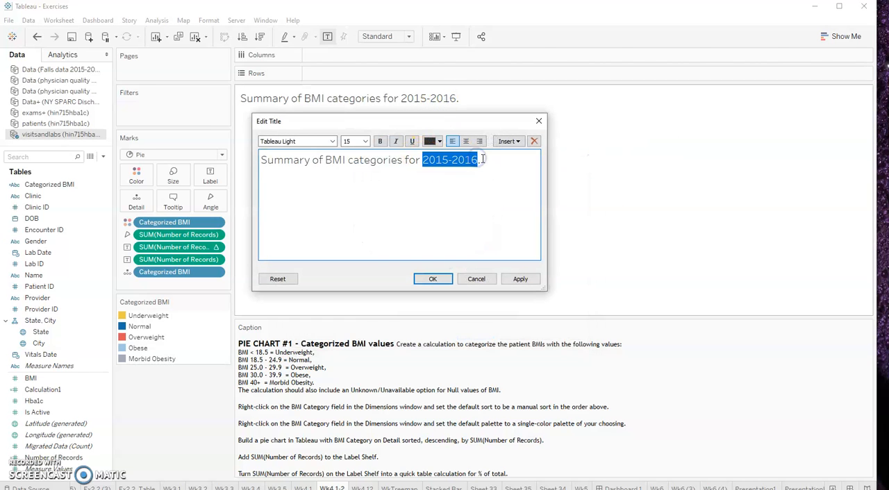
pyautogui.write('11/27/20')
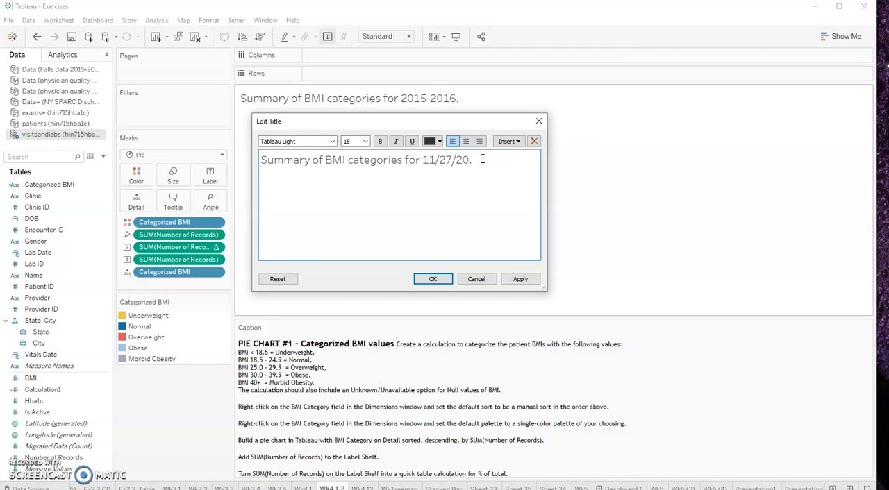
pyautogui.write('20')
pyautogui.press('BackSpace')
pyautogui.press('BackSpace')
pyautogui.write('2012-12/31/2016')
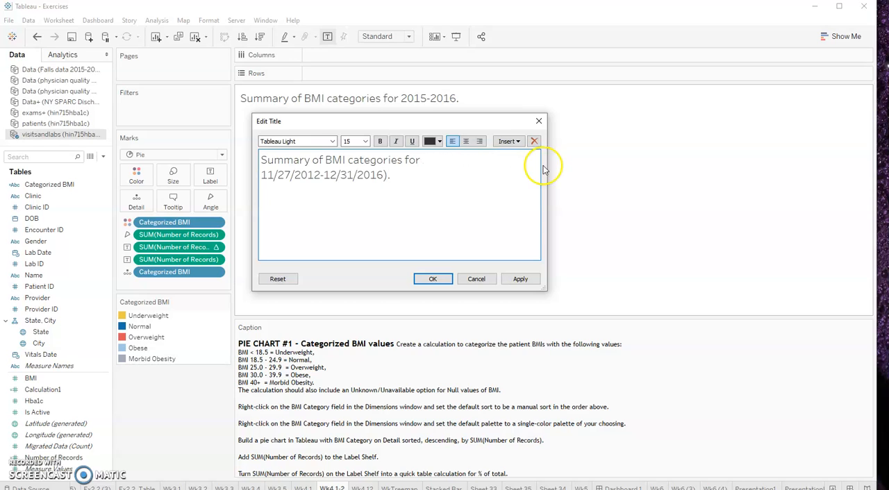
# Add the opening parenthesis before the title's dates, remove the word "for" and apply the title
pyautogui.click(261, 176)
pyautogui.write('(')
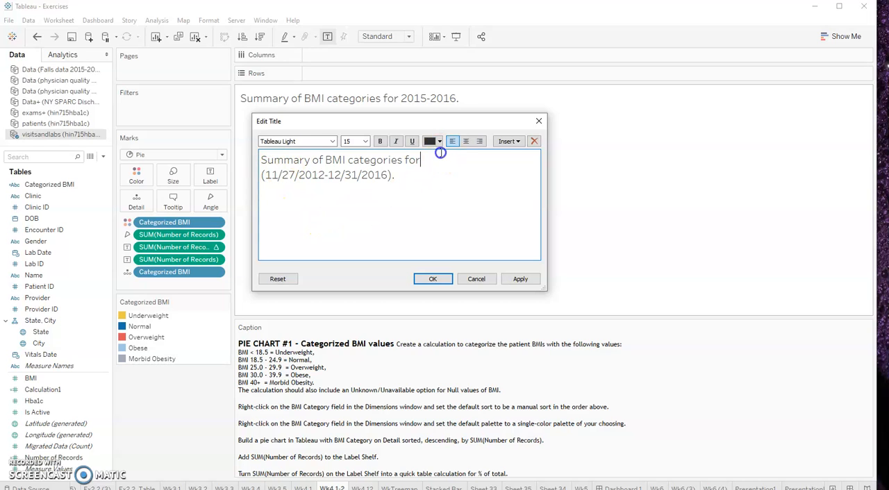
pyautogui.click(442, 153)
pyautogui.press('Delete')
pyautogui.press('BackSpace')
pyautogui.press('BackSpace')
pyautogui.press('BackSpace')
pyautogui.press('BackSpace')
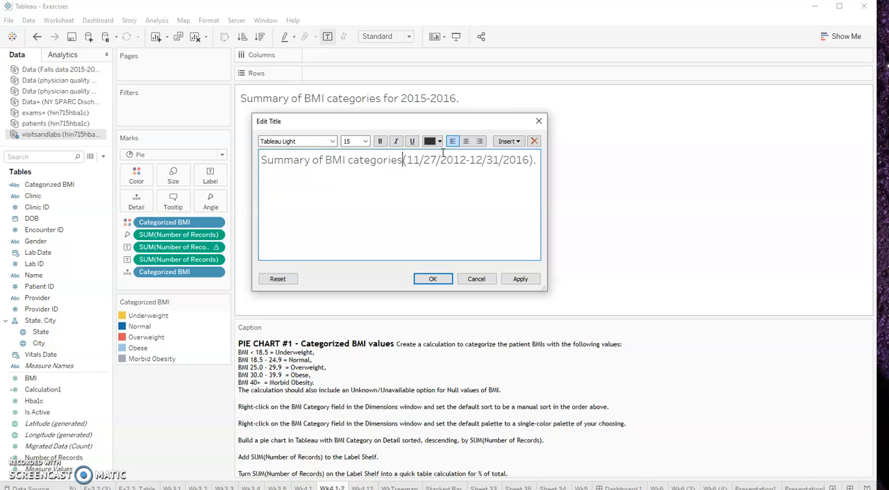
pyautogui.click(521, 278)
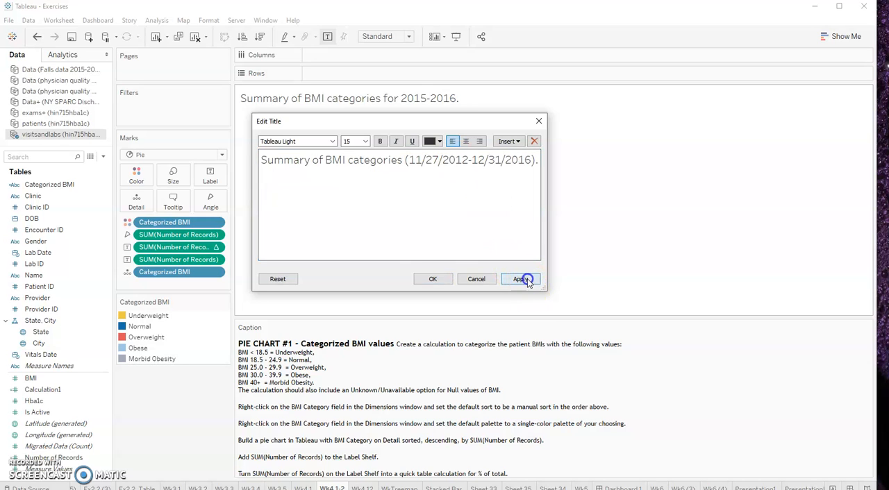
pyautogui.click(432, 279)
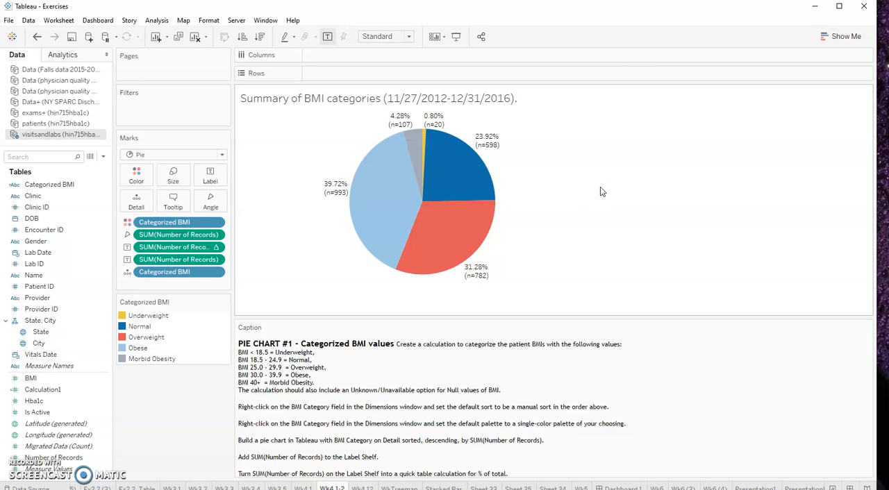